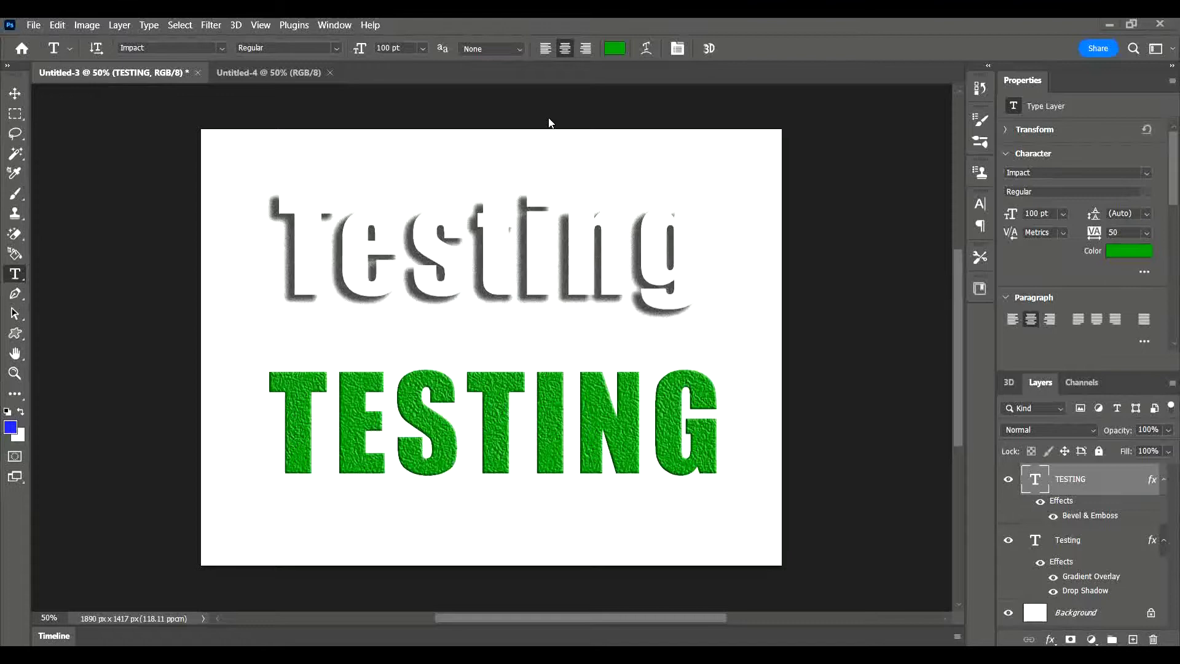
In Untitled-4, add a paragraph text box reading 'Testing' in green 100 pt Impact.
click(271, 80)
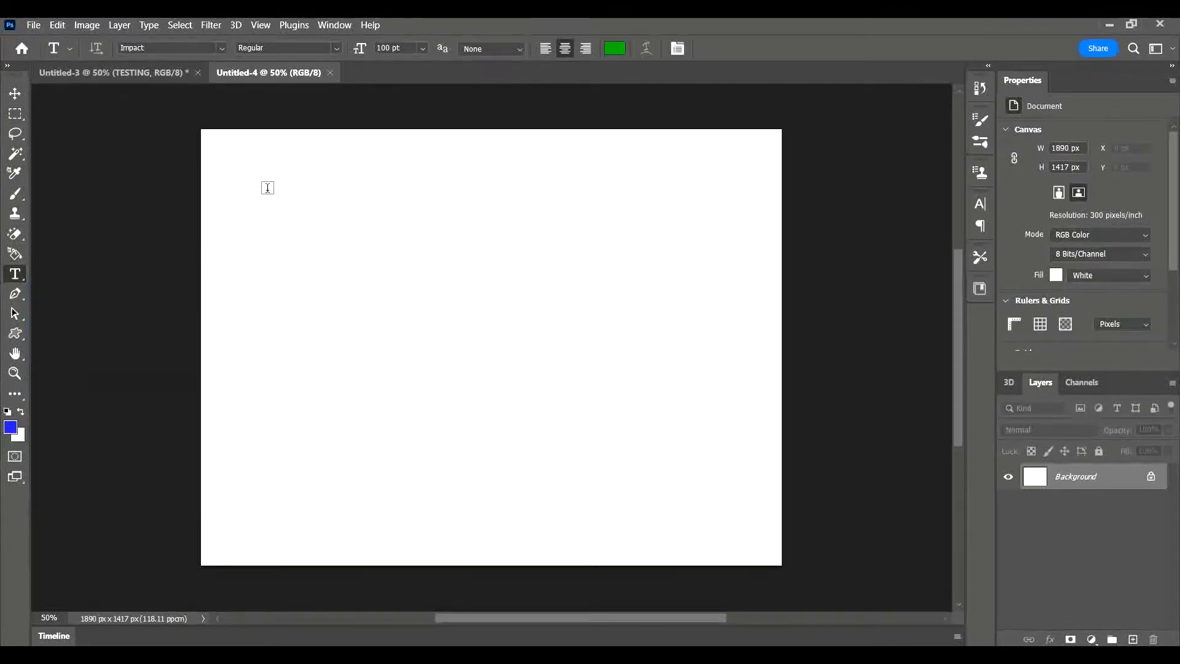
drag(268, 191, 733, 385)
key(Escape)
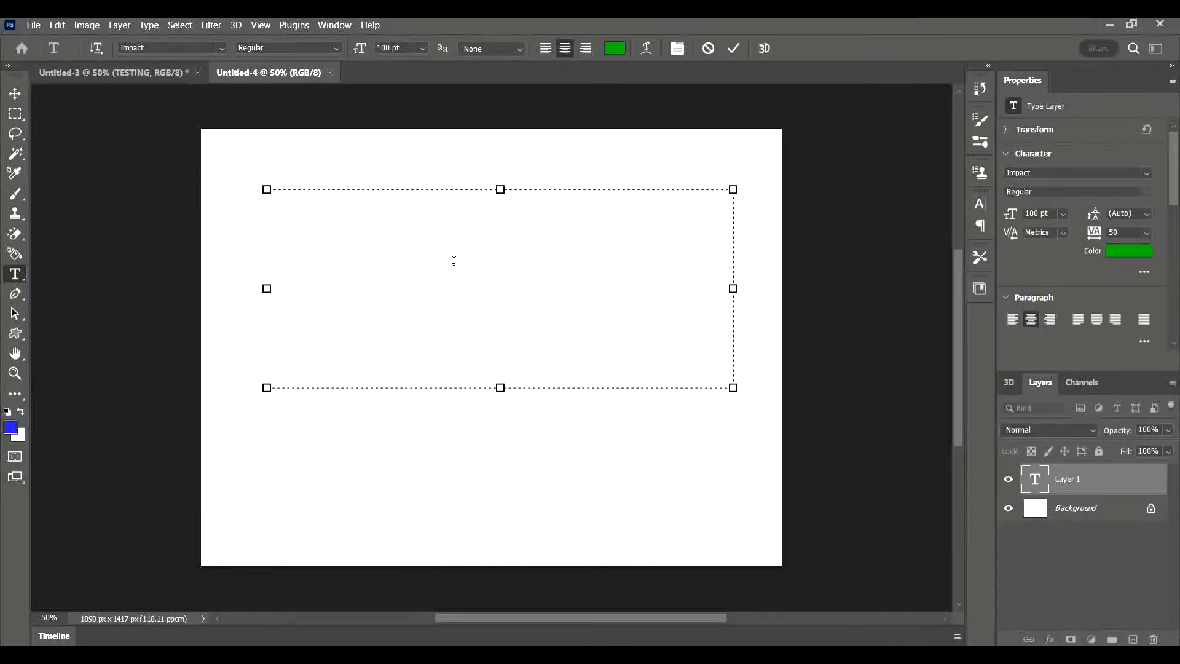
text(Testing)
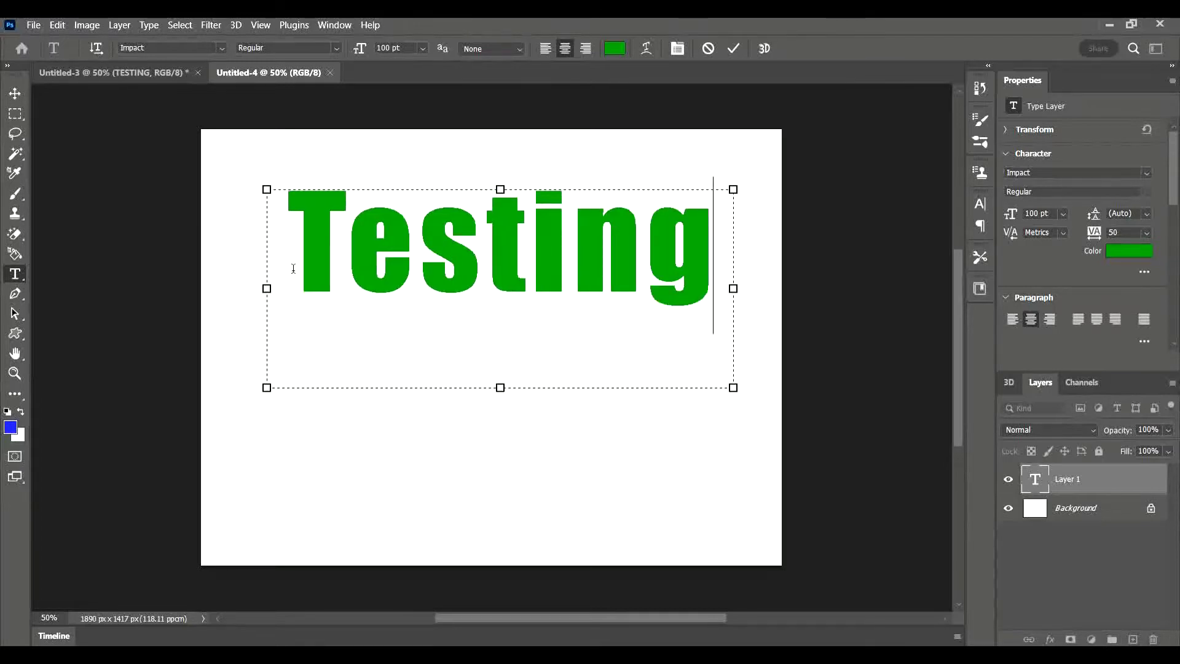
drag(293, 269, 811, 255)
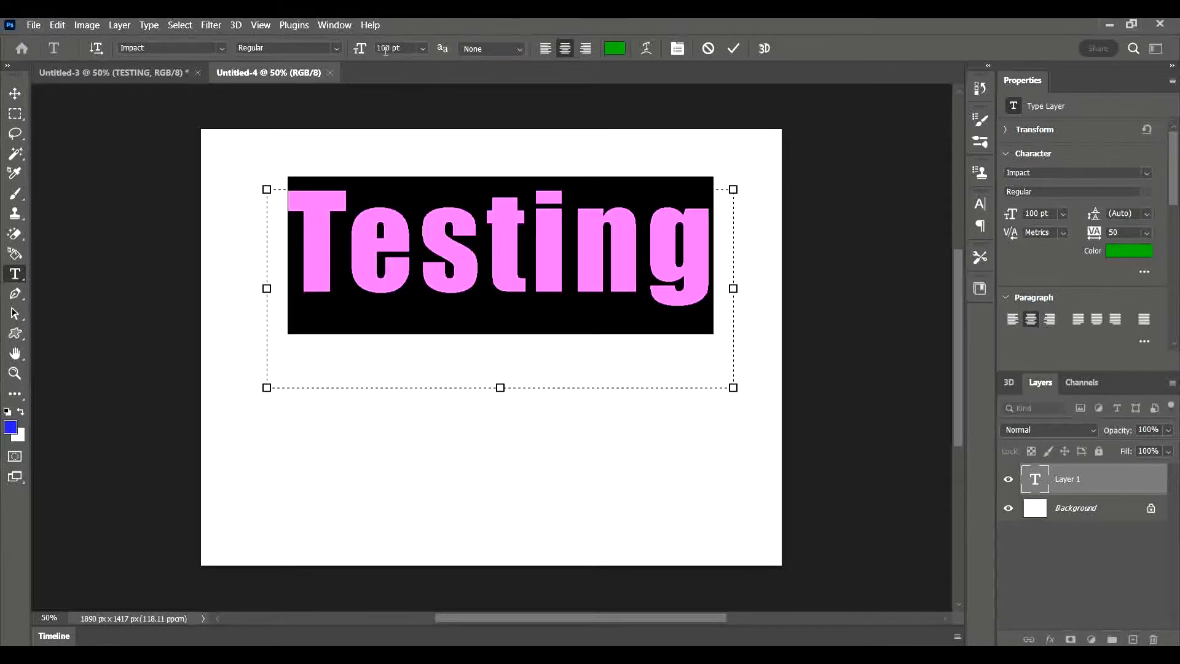
double_click(385, 48)
text(80)
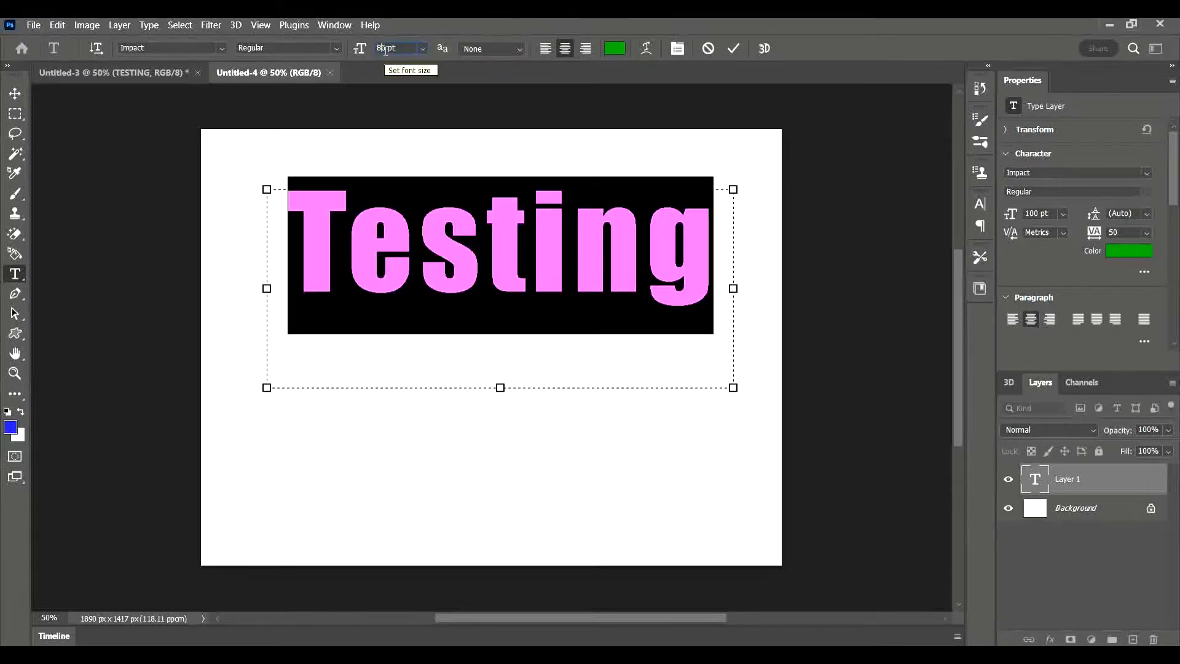
key(Return)
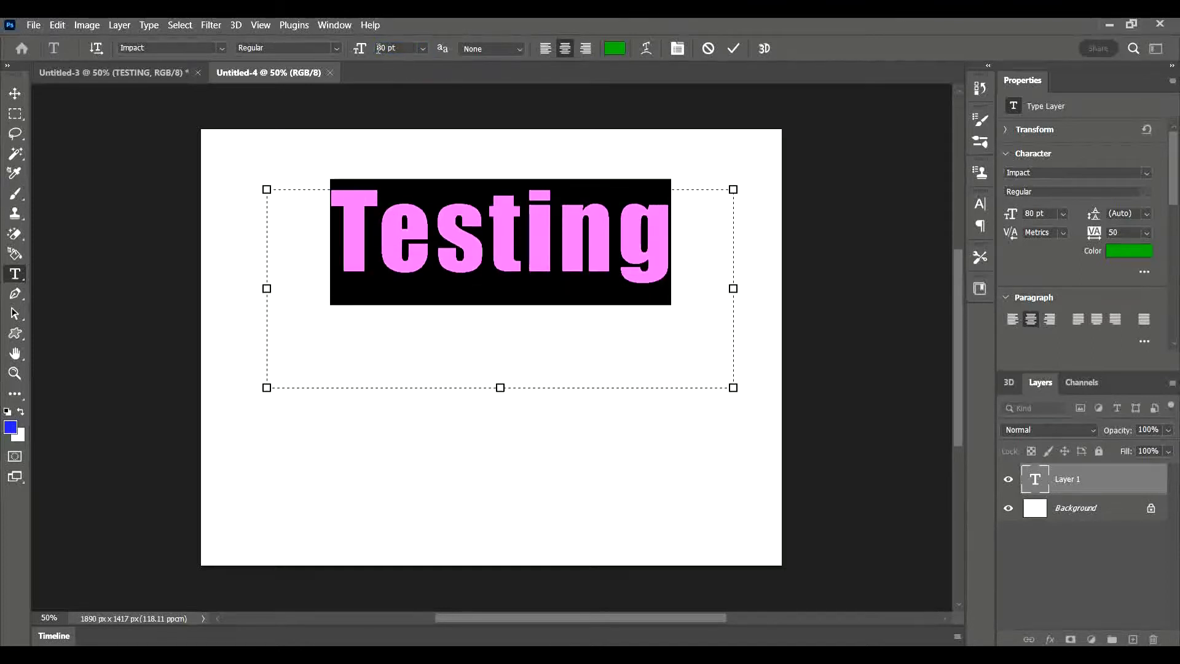
double_click(383, 48)
text(10)
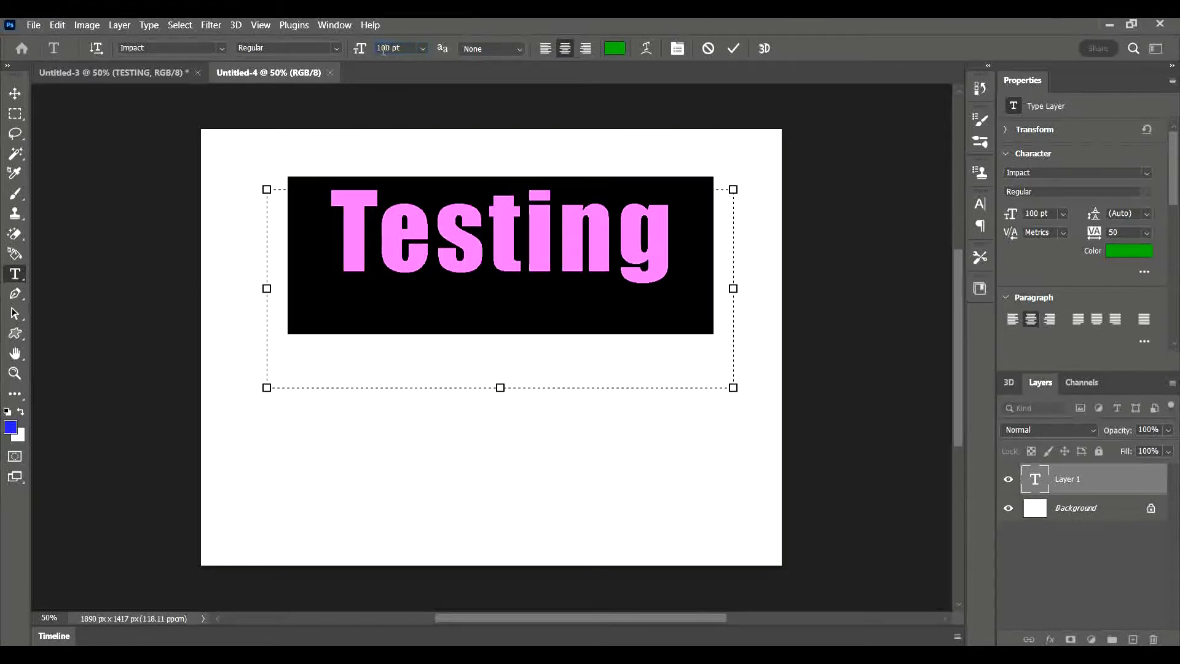
Recolour the Testing text to dark blue, hex 0b0fa0.
click(612, 51)
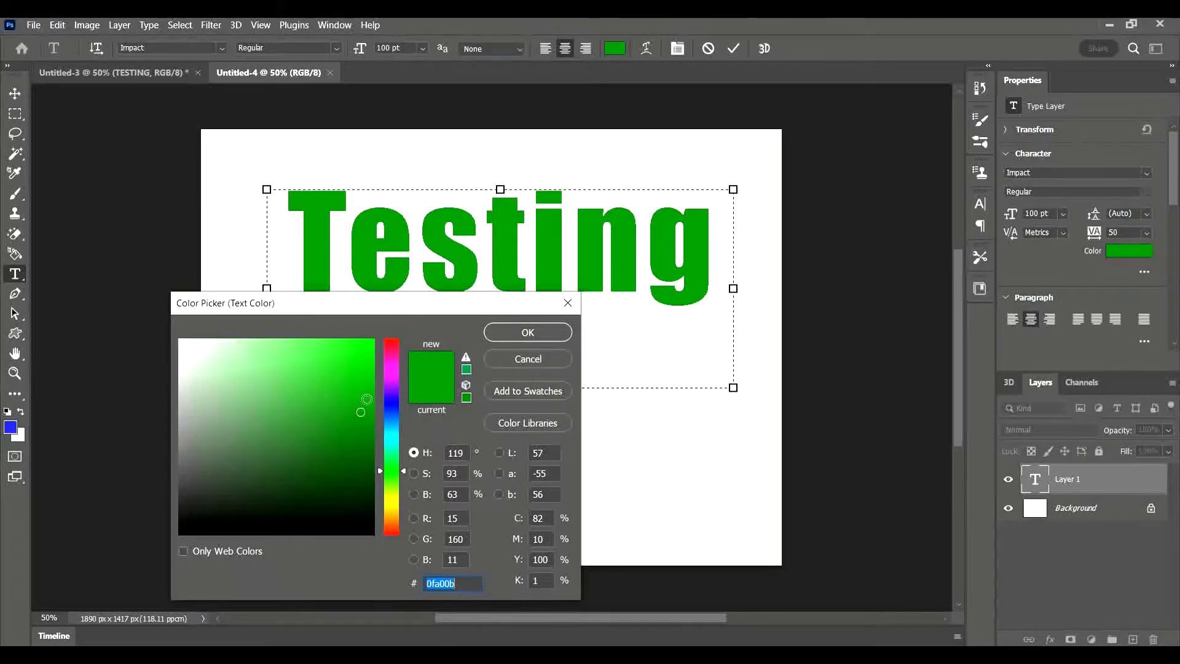
click(391, 406)
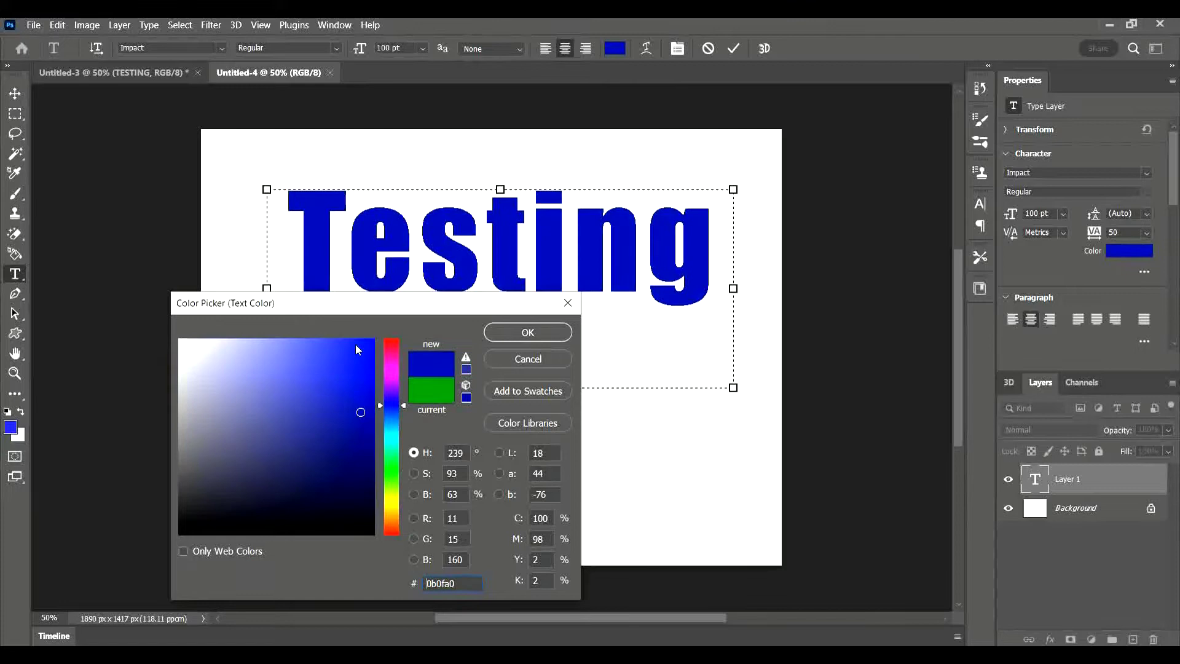
click(547, 335)
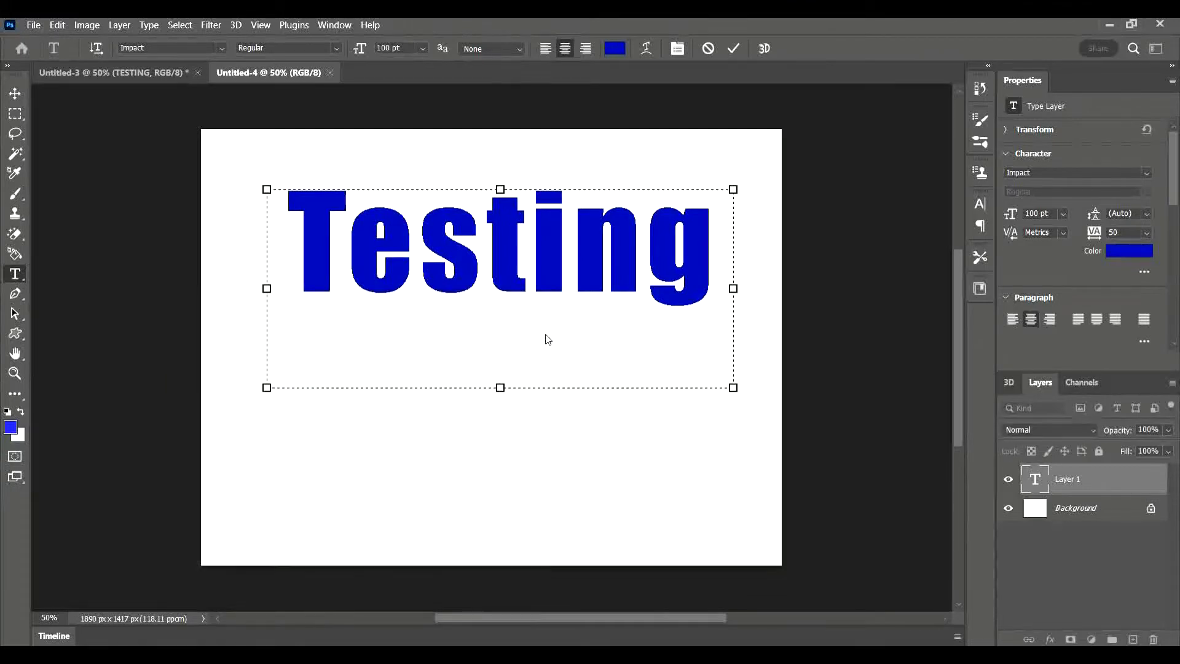
Try left and right alignment, leaving the Testing text centred.
click(549, 51)
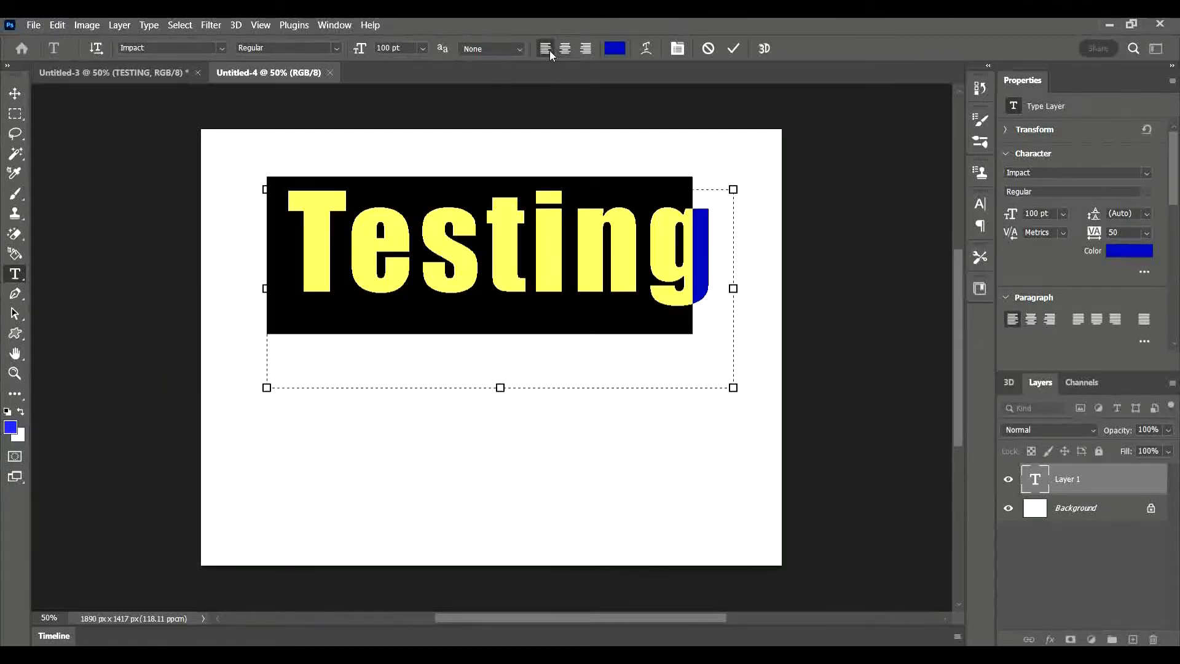
click(565, 50)
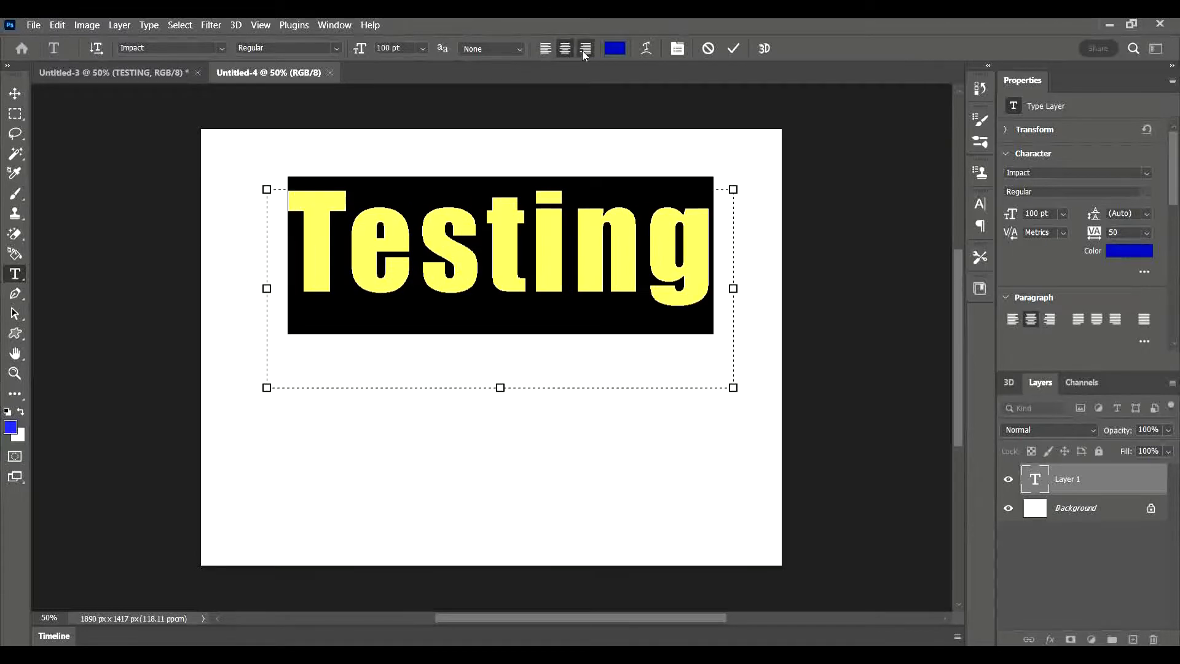
click(584, 49)
click(566, 49)
Warp the Testing text into a +50% Arc and commit it.
click(647, 53)
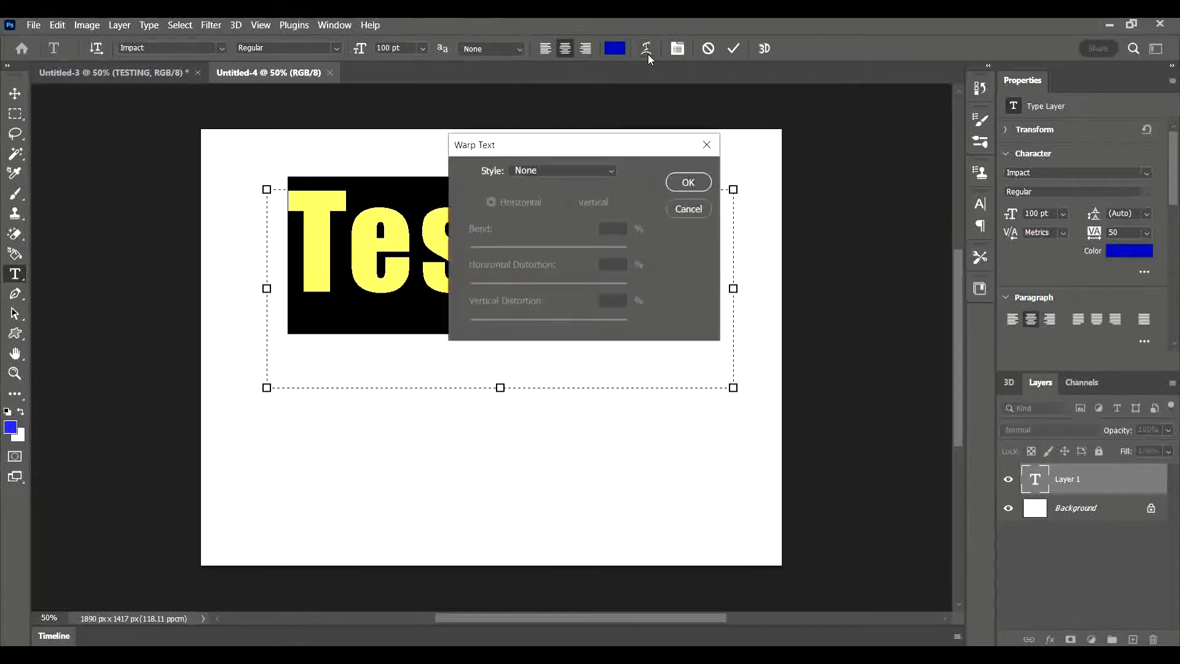
click(612, 172)
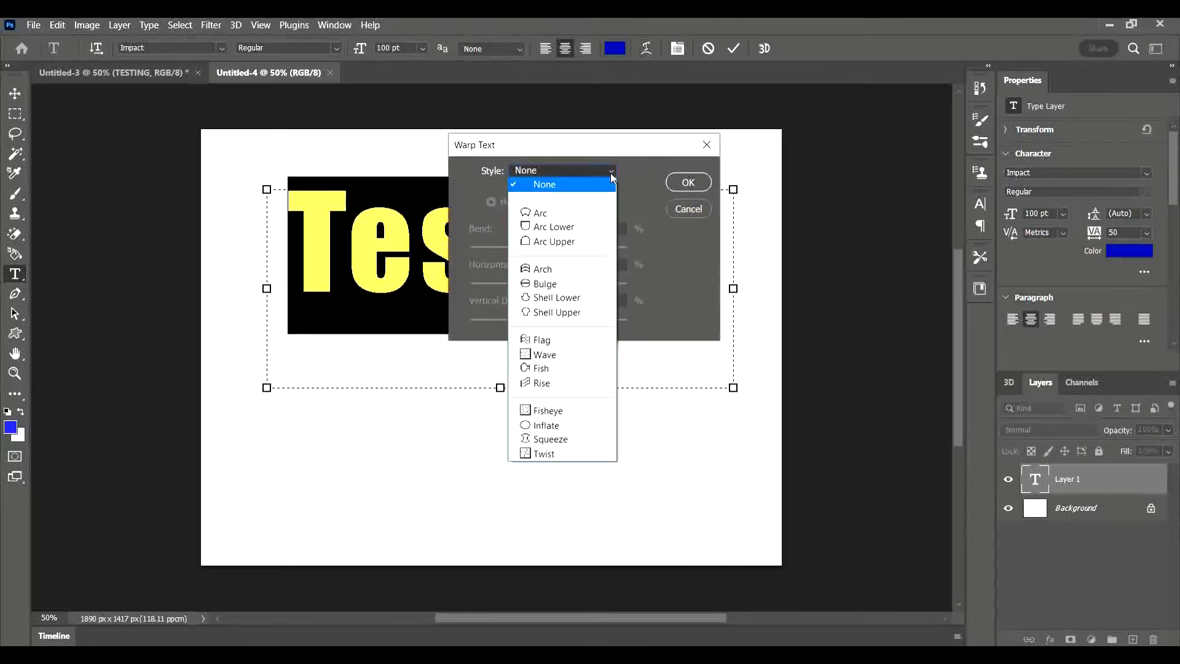
click(564, 214)
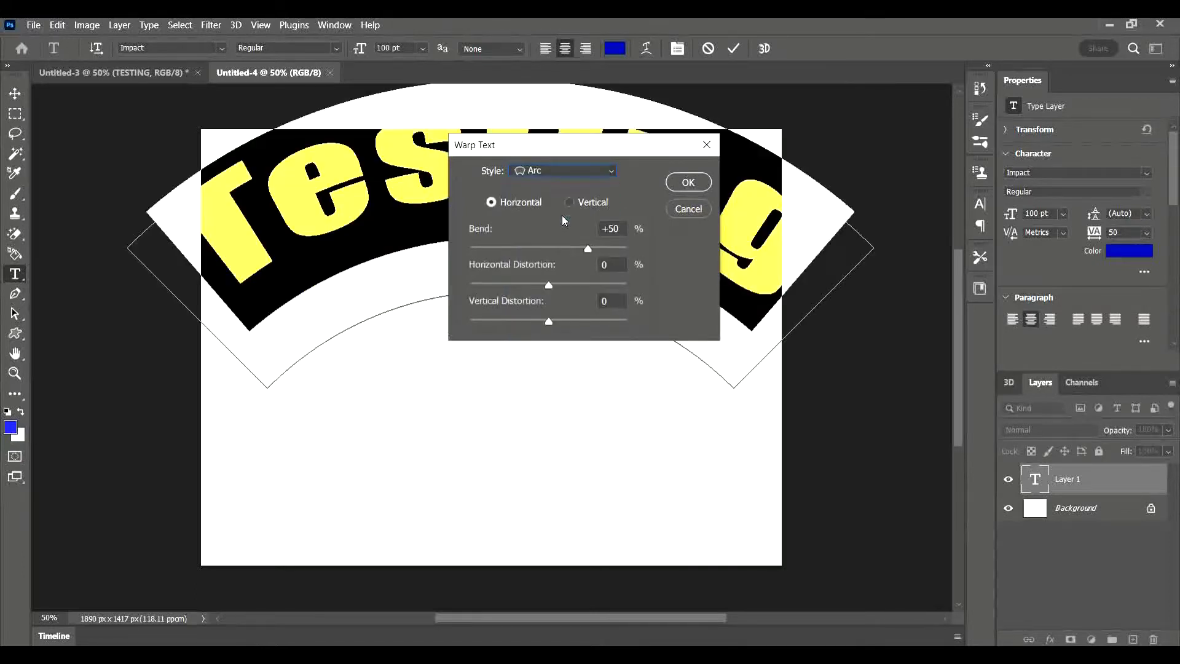
click(688, 182)
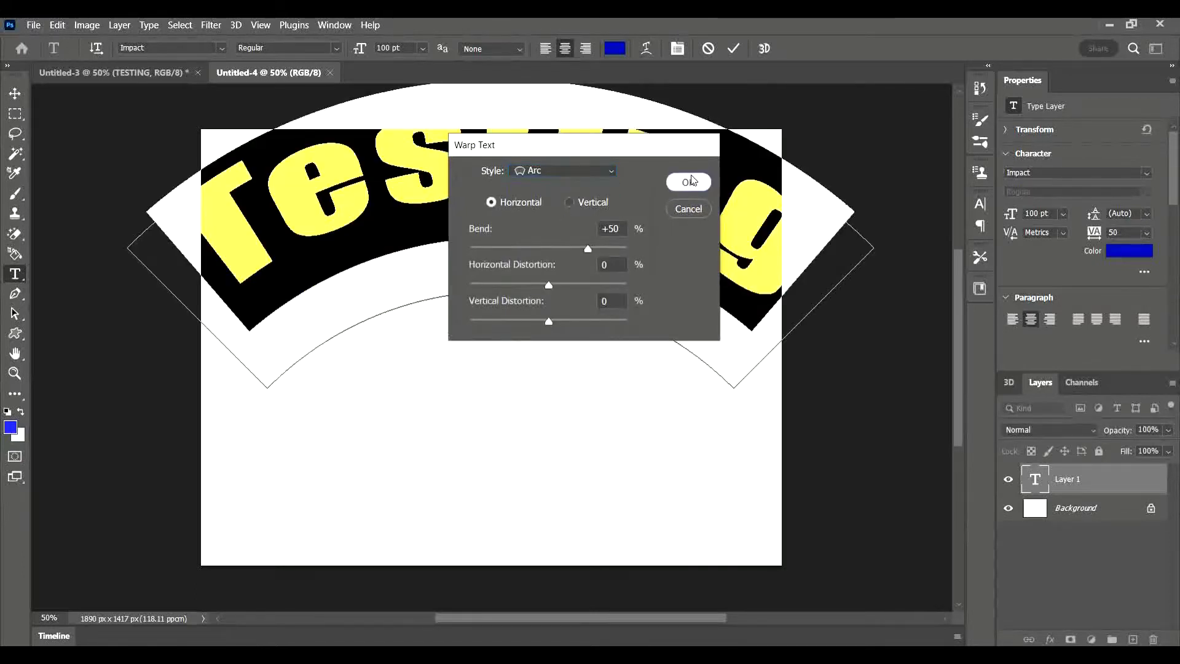
click(14, 95)
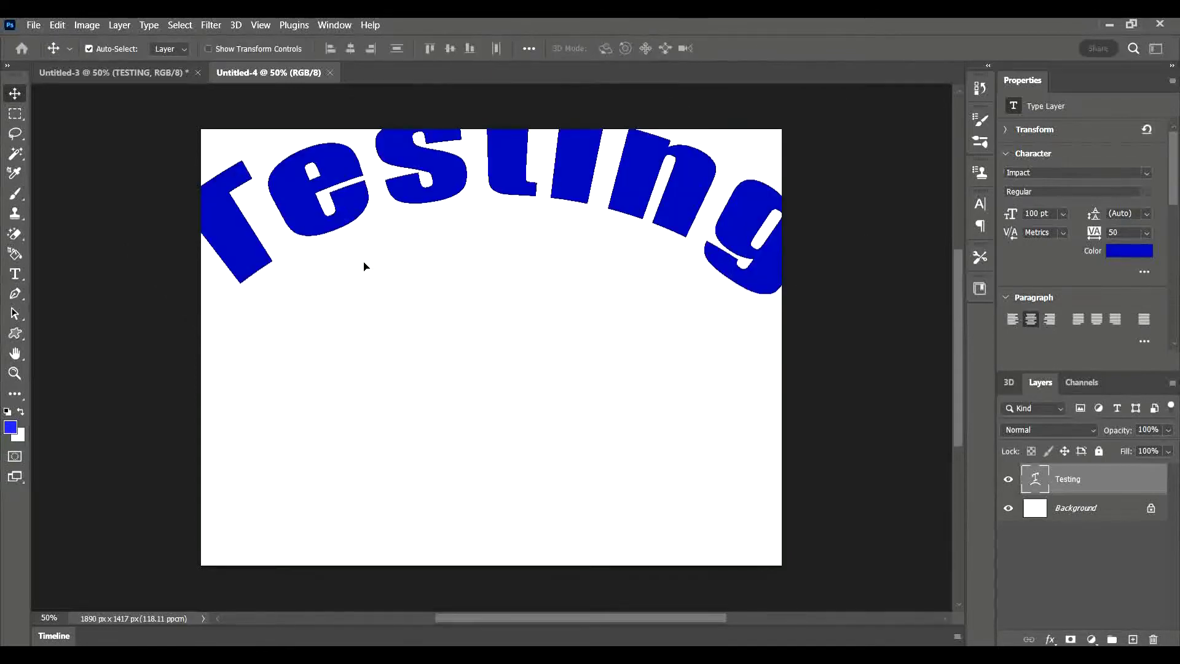
Move the arched text lower on the canvas and reduce its font size to 80 pt.
drag(363, 266, 368, 311)
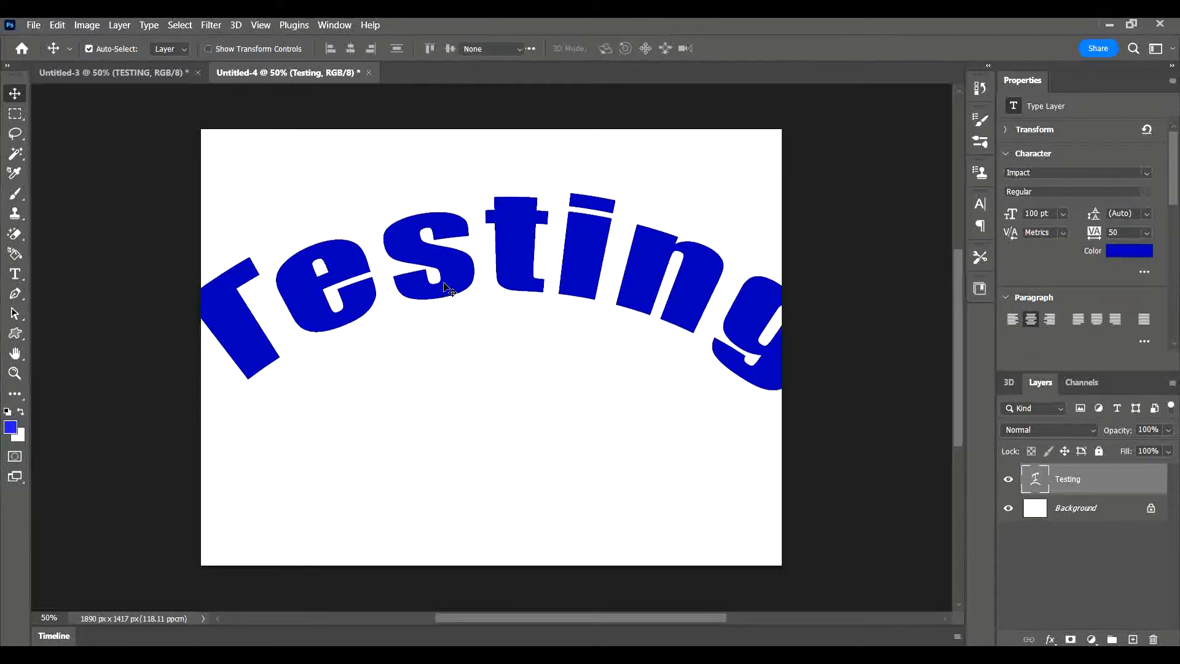
double_click(449, 289)
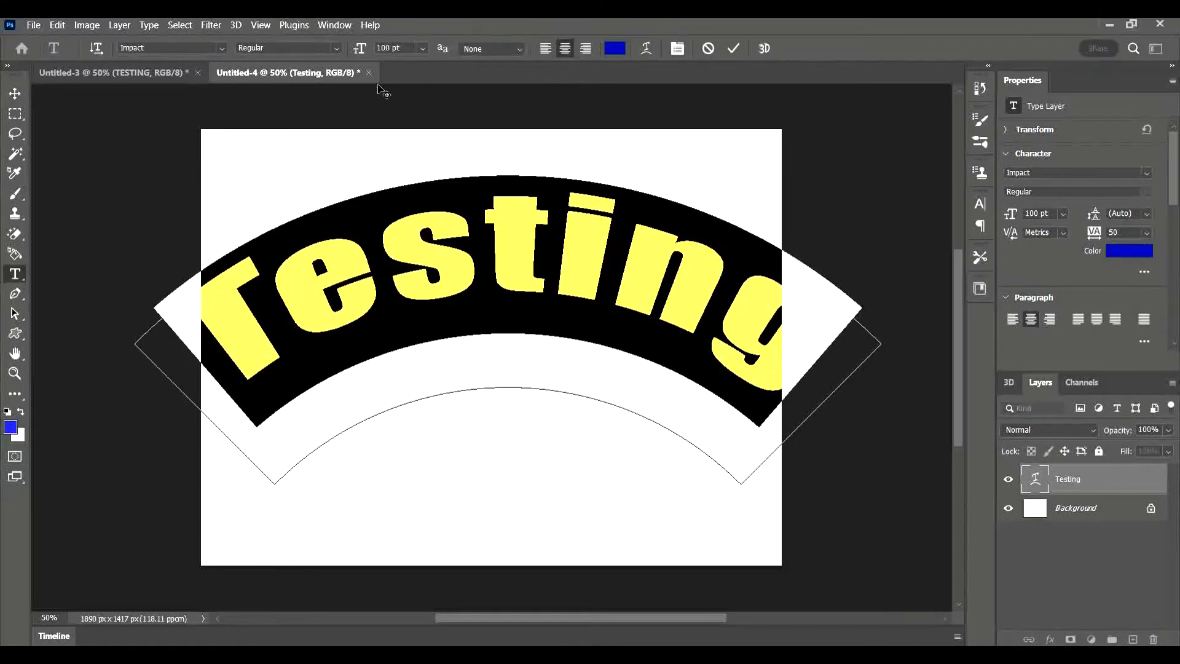
click(383, 48)
key(BackSpace)
text(8)
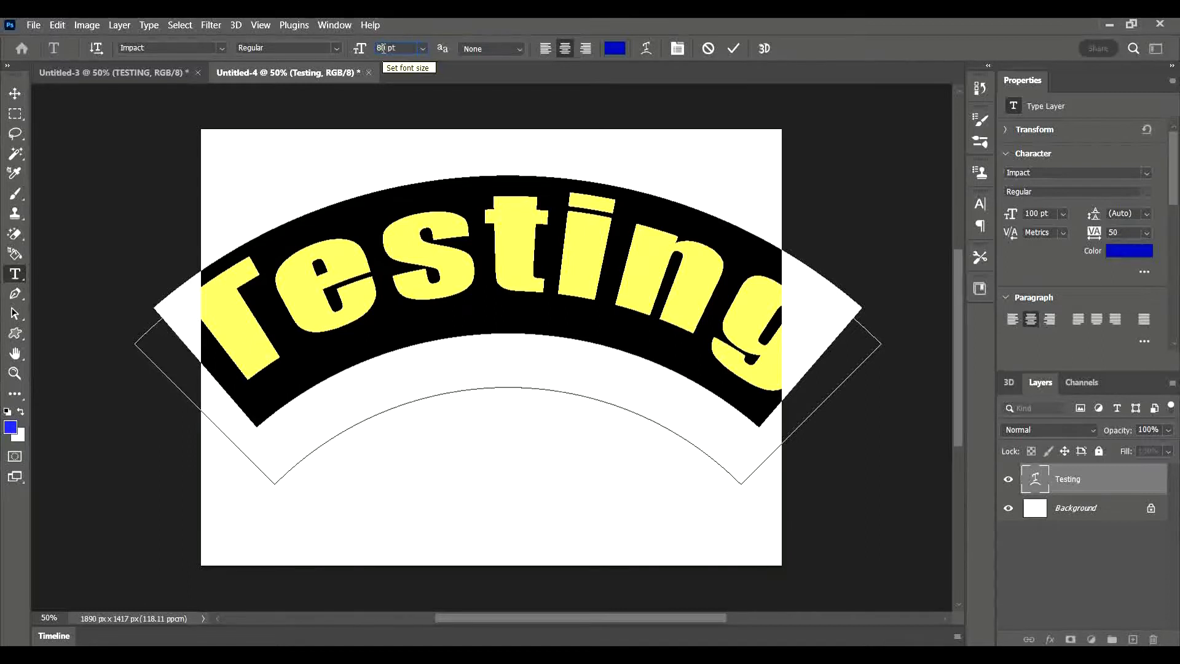
key(Return)
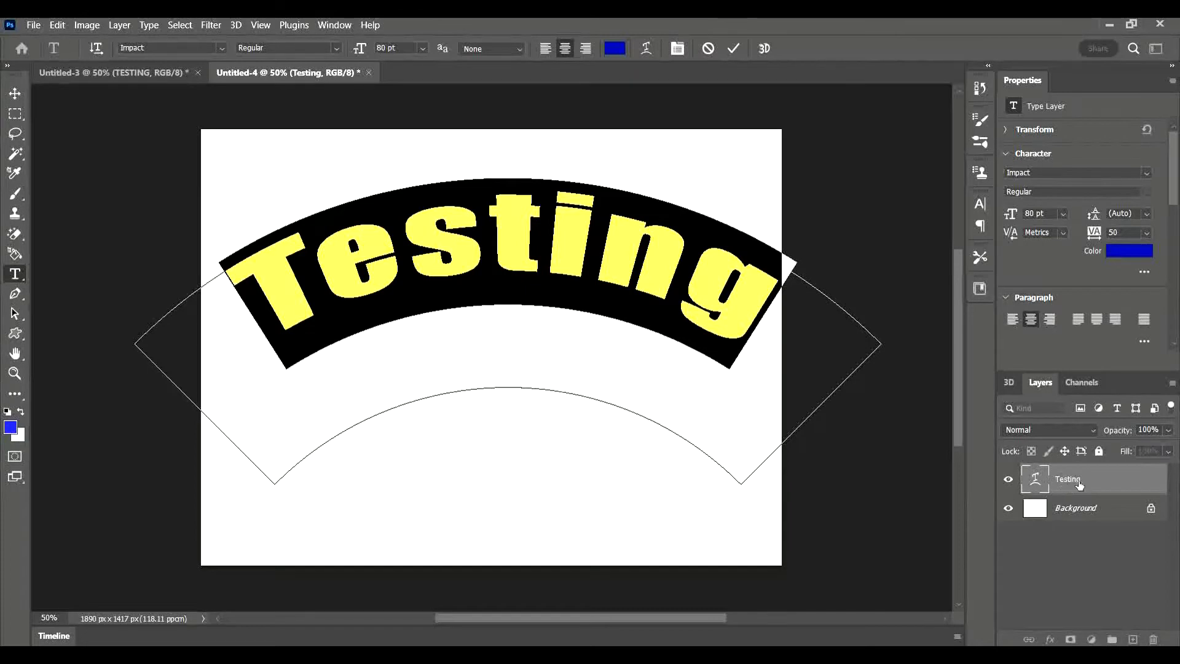
Add a drop shadow to the Testing layer with a 126° angle.
click(1120, 481)
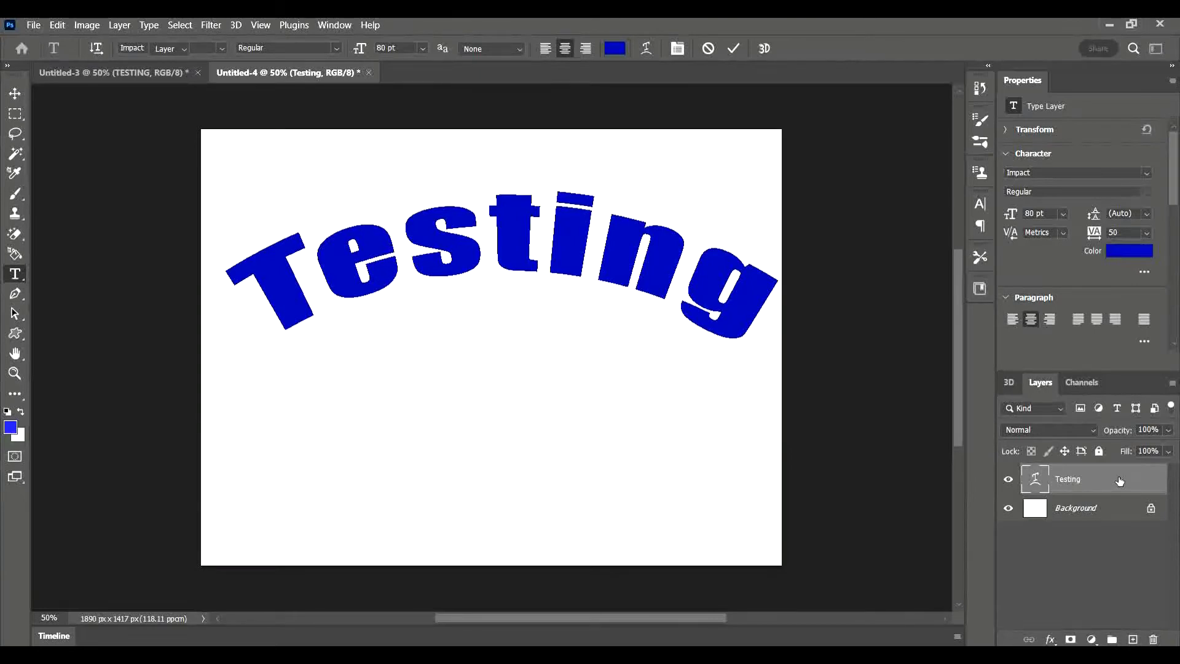
double_click(1120, 482)
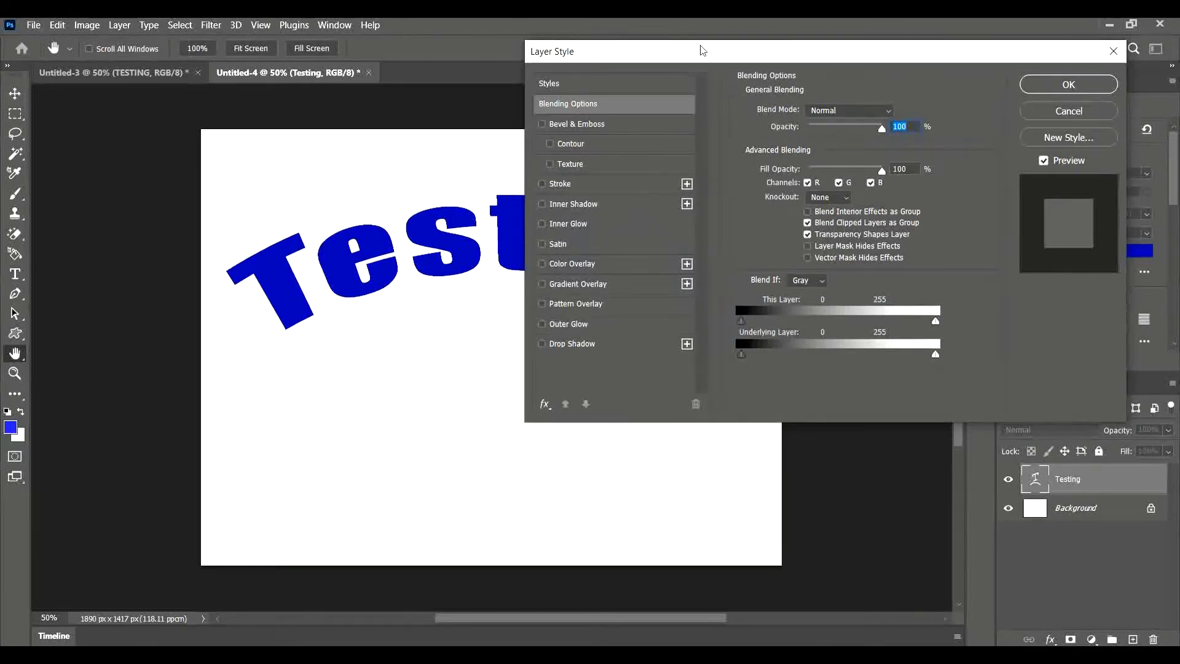
drag(699, 58, 689, 111)
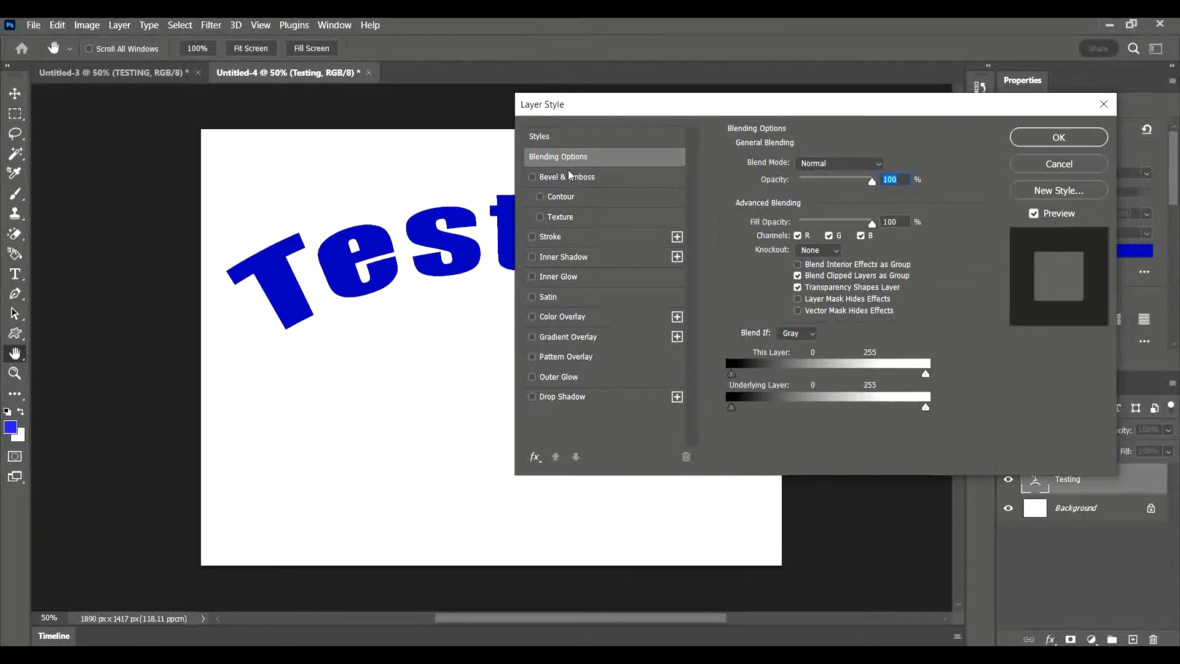
click(532, 397)
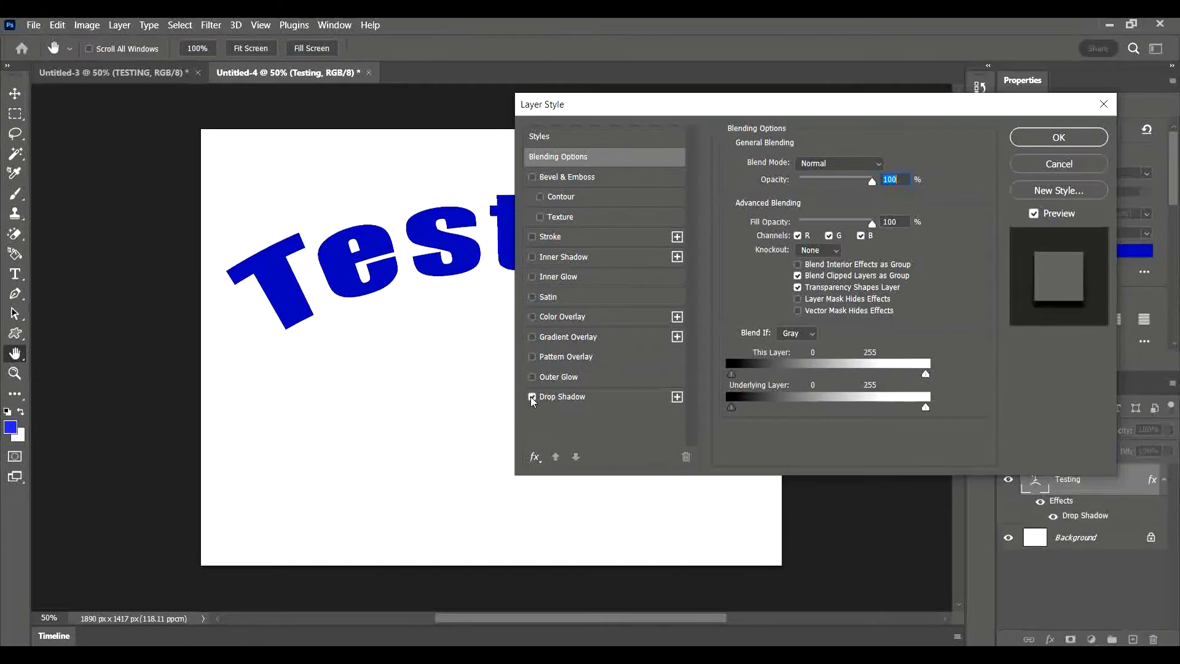
click(566, 396)
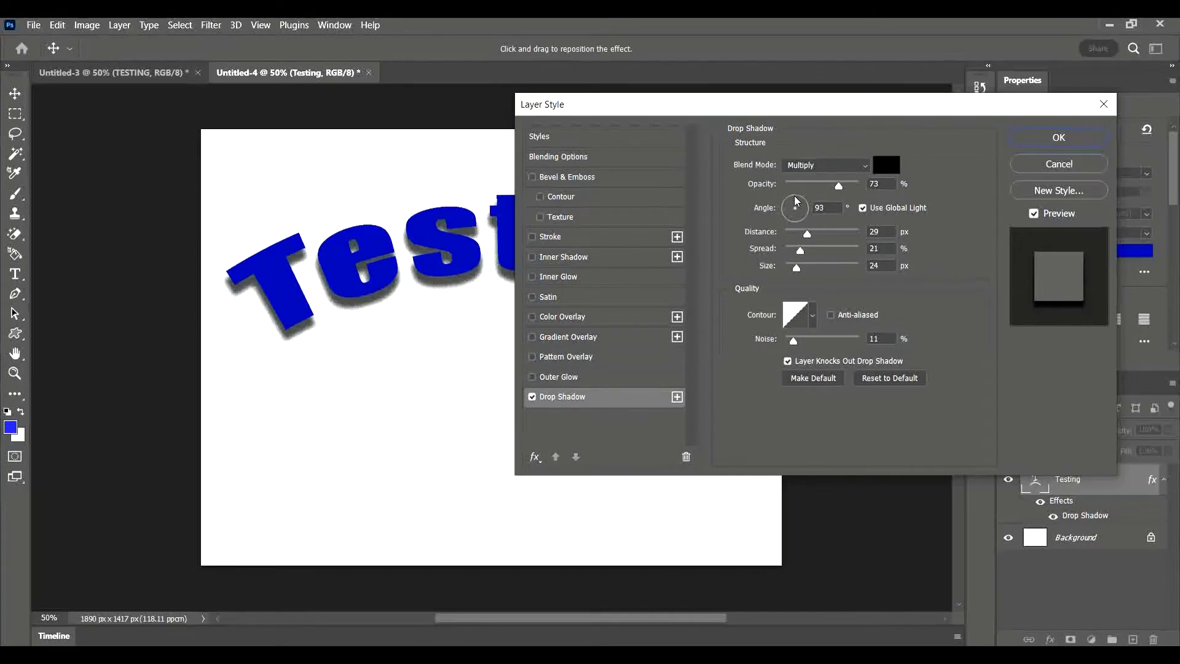
drag(796, 200, 807, 256)
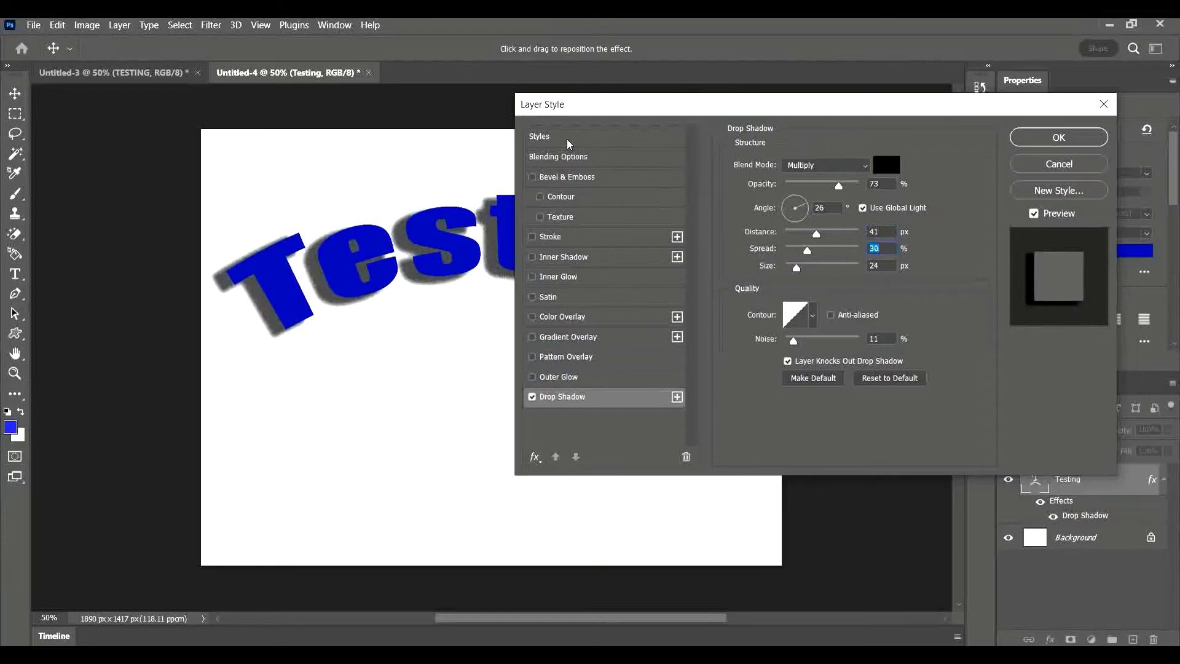
Add a thin 13 px stroke in bright pink (eb4cde) around the letters.
click(533, 238)
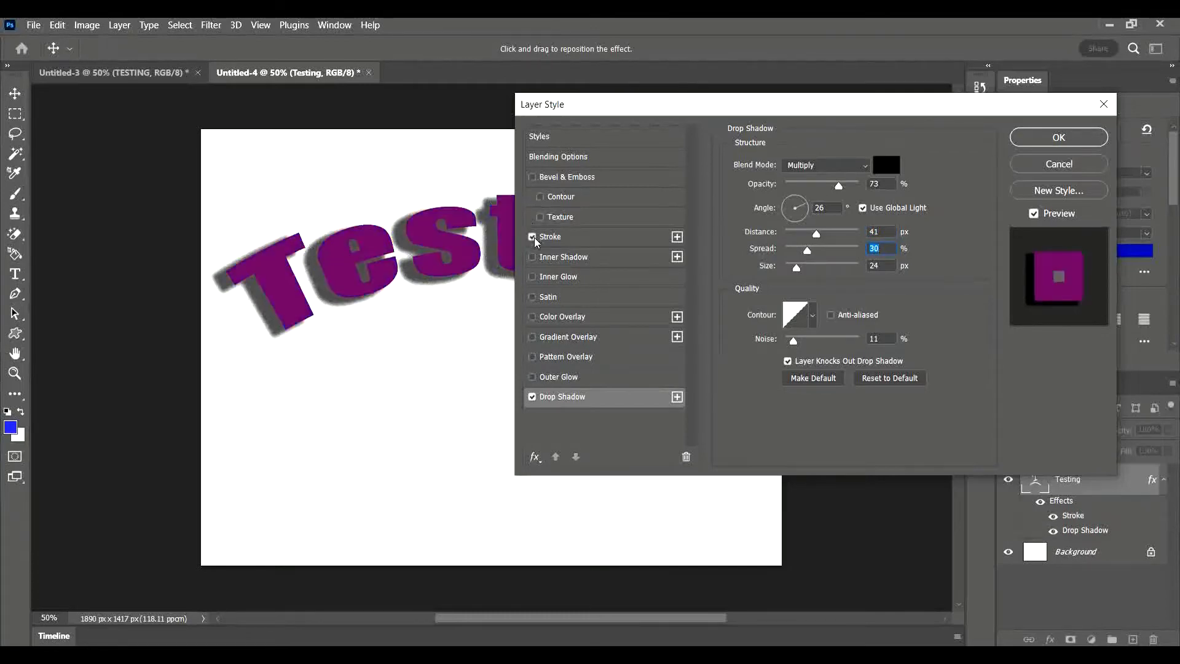
click(595, 243)
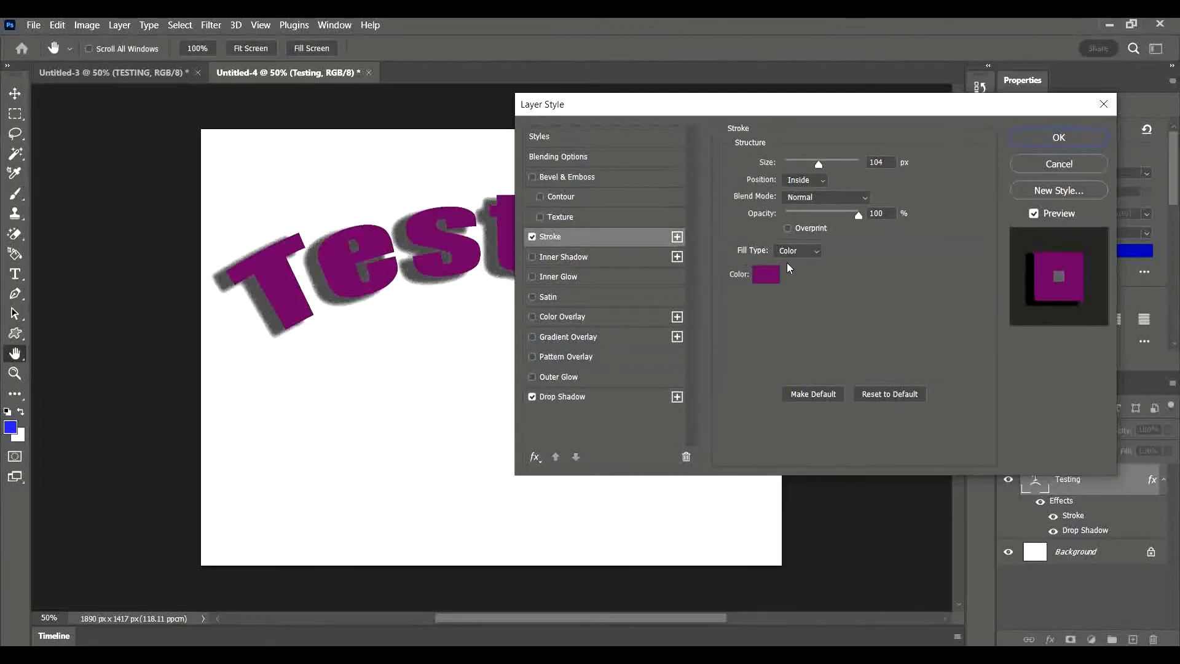
drag(822, 167, 794, 175)
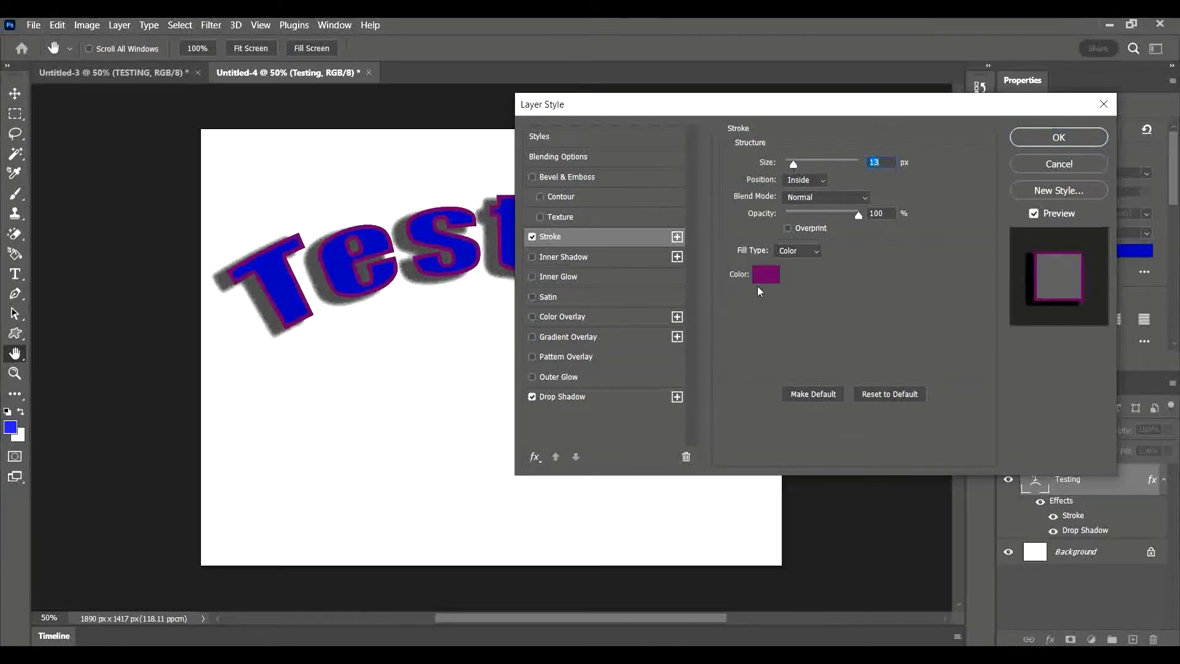
click(773, 279)
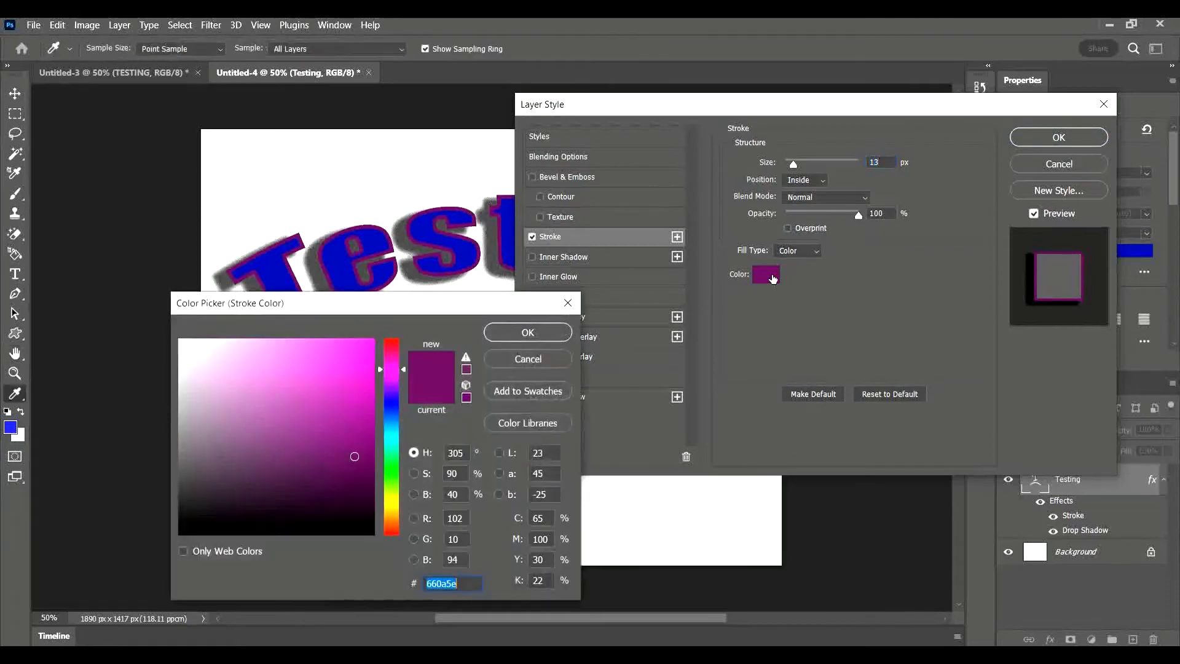
click(312, 362)
mouse_move(312, 362)
mouse_down()
mouse_move(300, 341)
mouse_move(311, 355)
mouse_up()
click(518, 335)
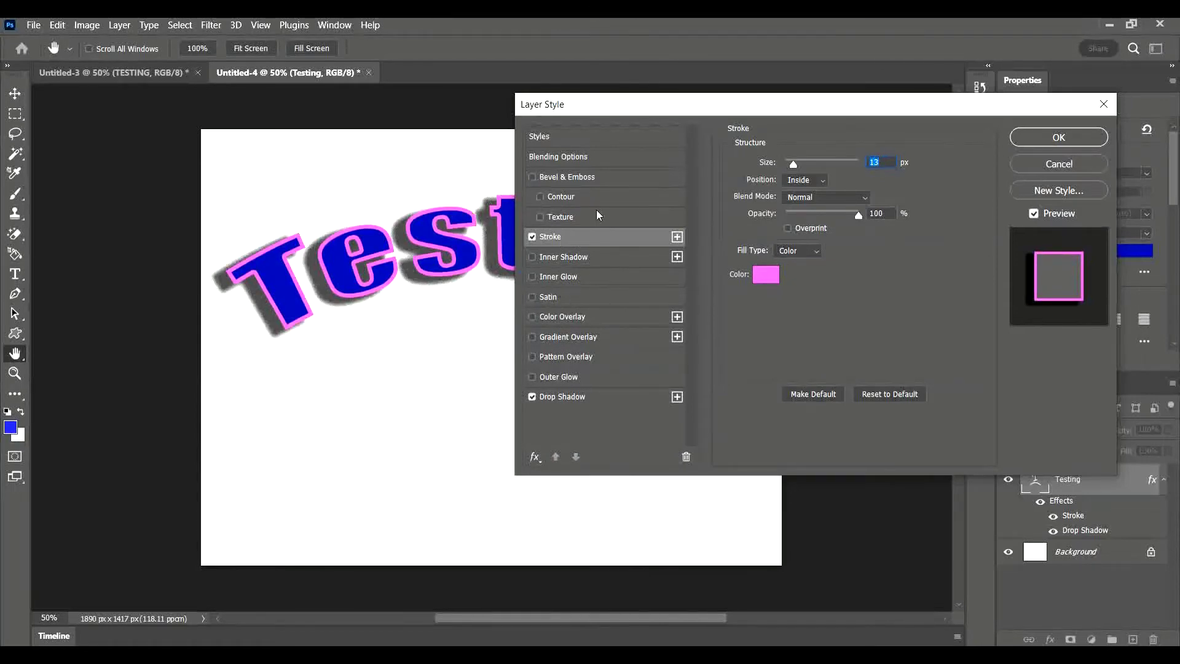
Try a Satin effect on the text, then turn it back off.
click(532, 298)
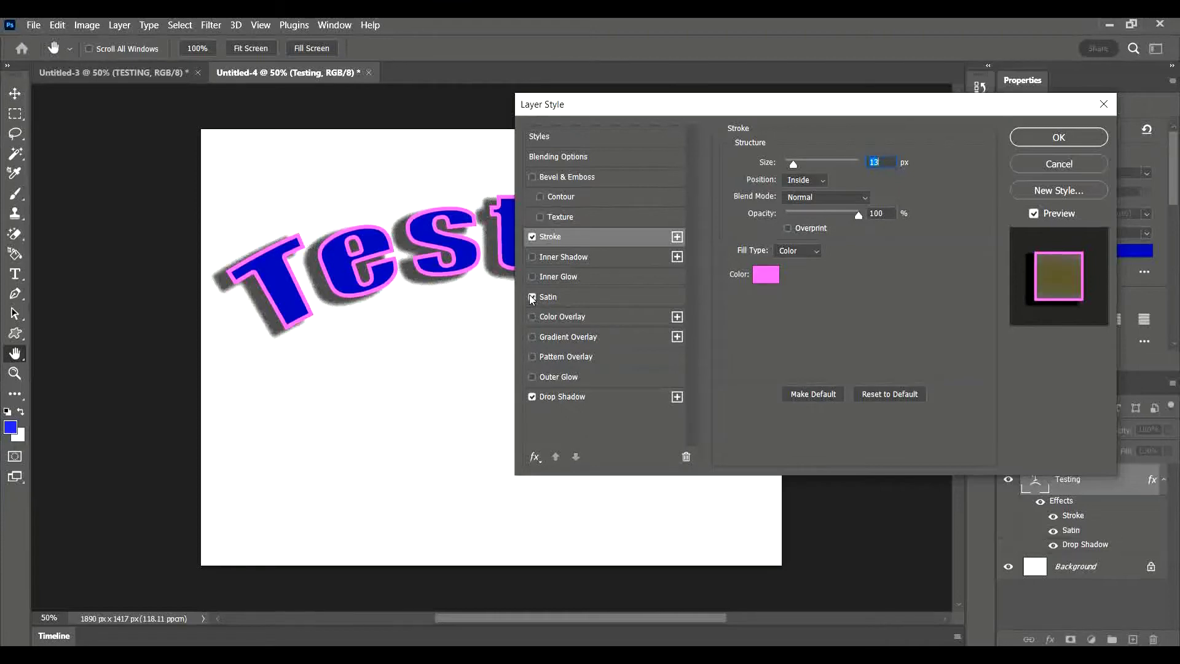
click(579, 299)
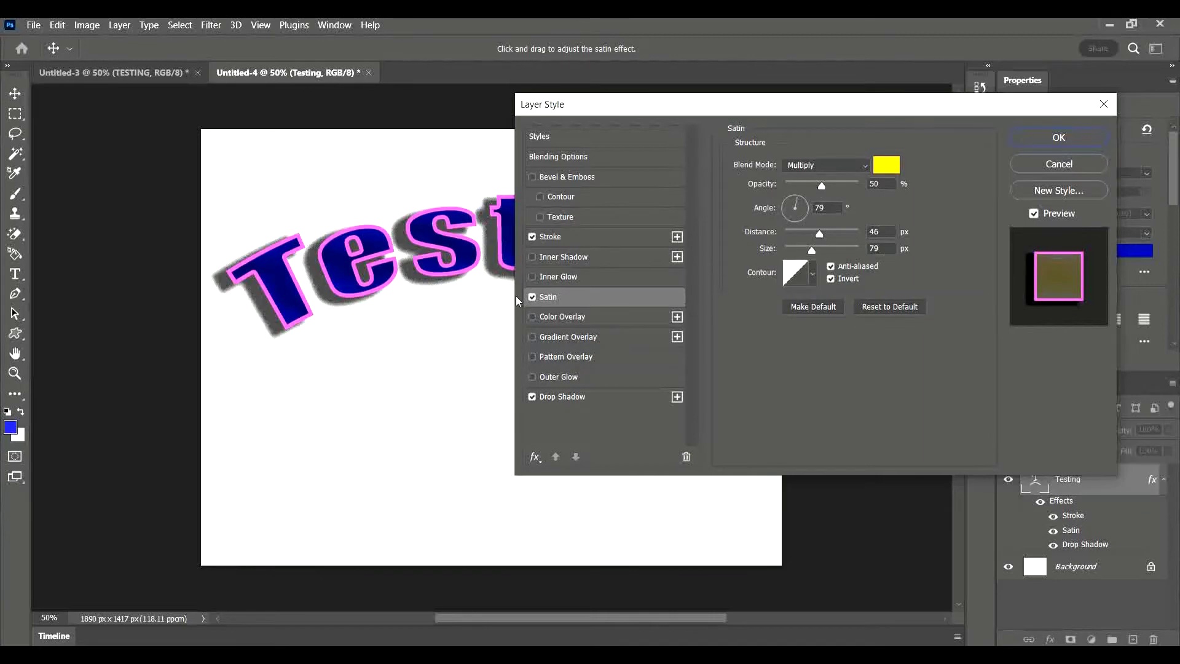
click(533, 298)
click(533, 298)
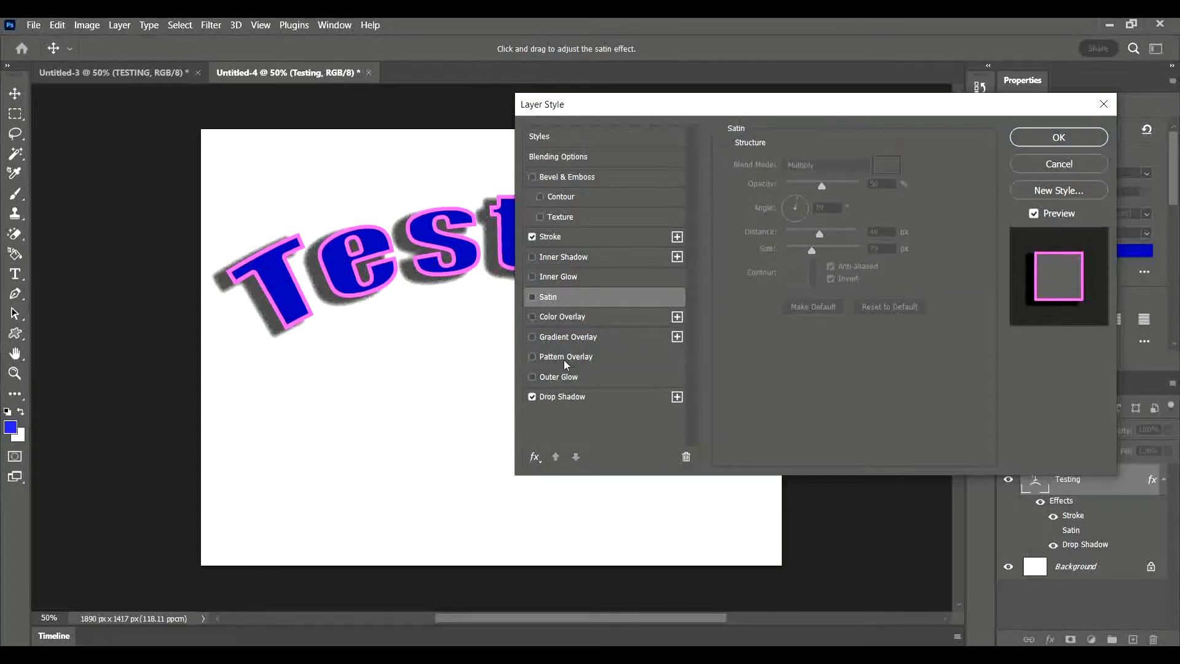
Add a Pattern Overlay using the first Water pattern and apply the layer style.
click(532, 357)
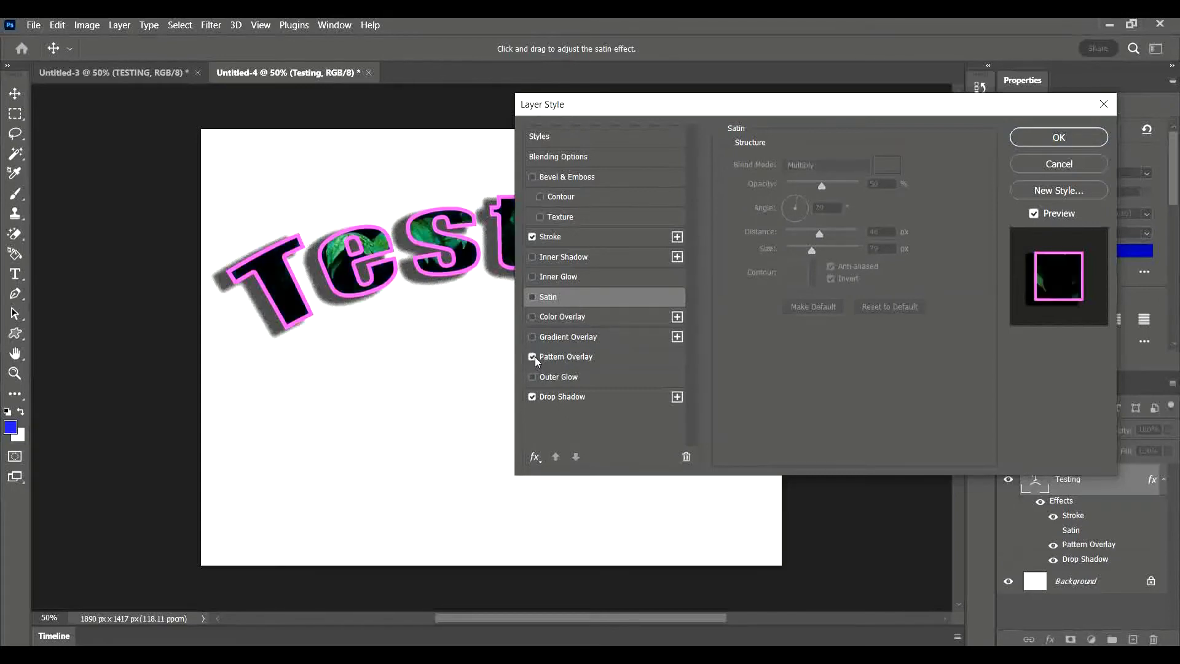
click(581, 359)
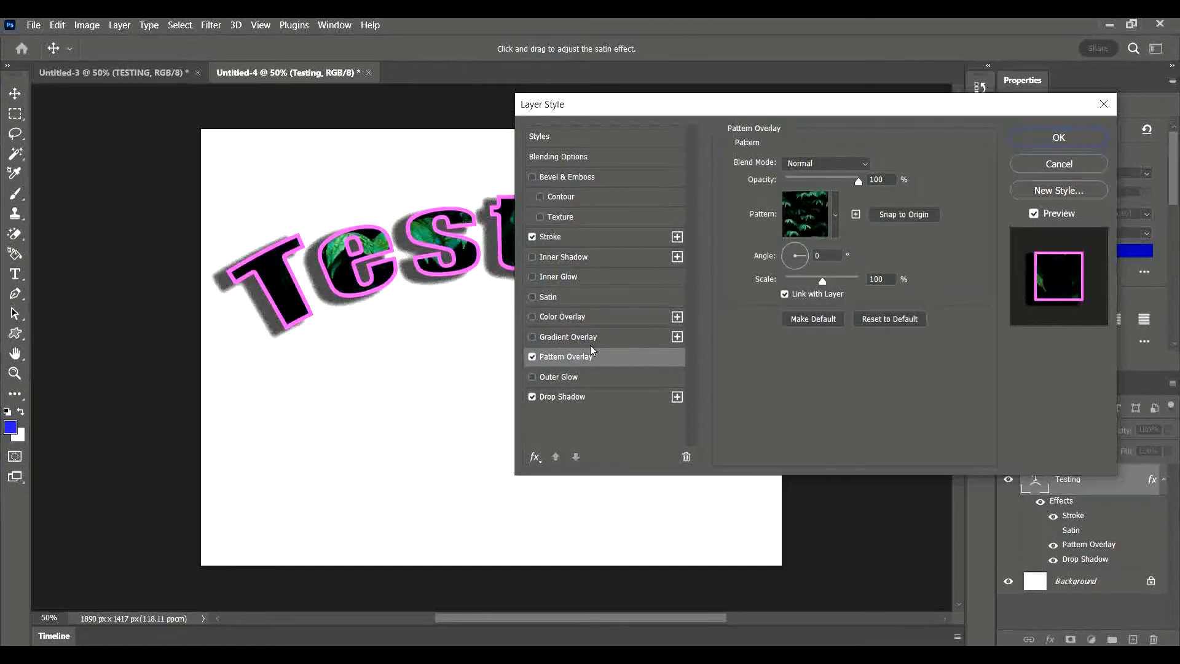
click(834, 212)
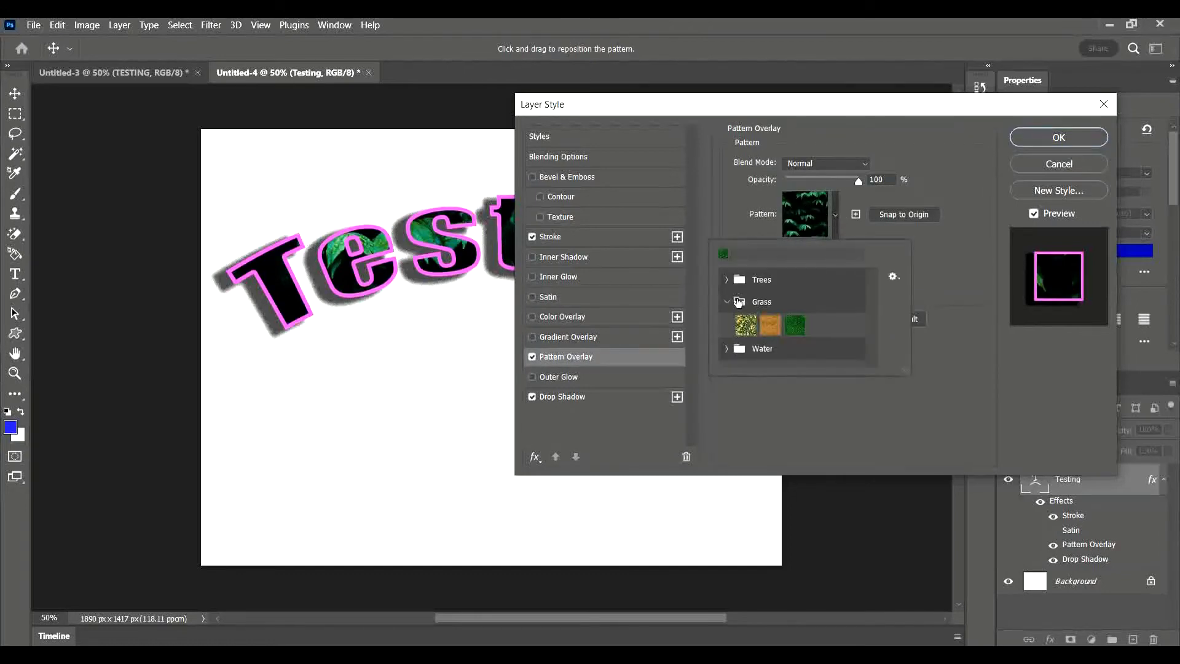
click(727, 348)
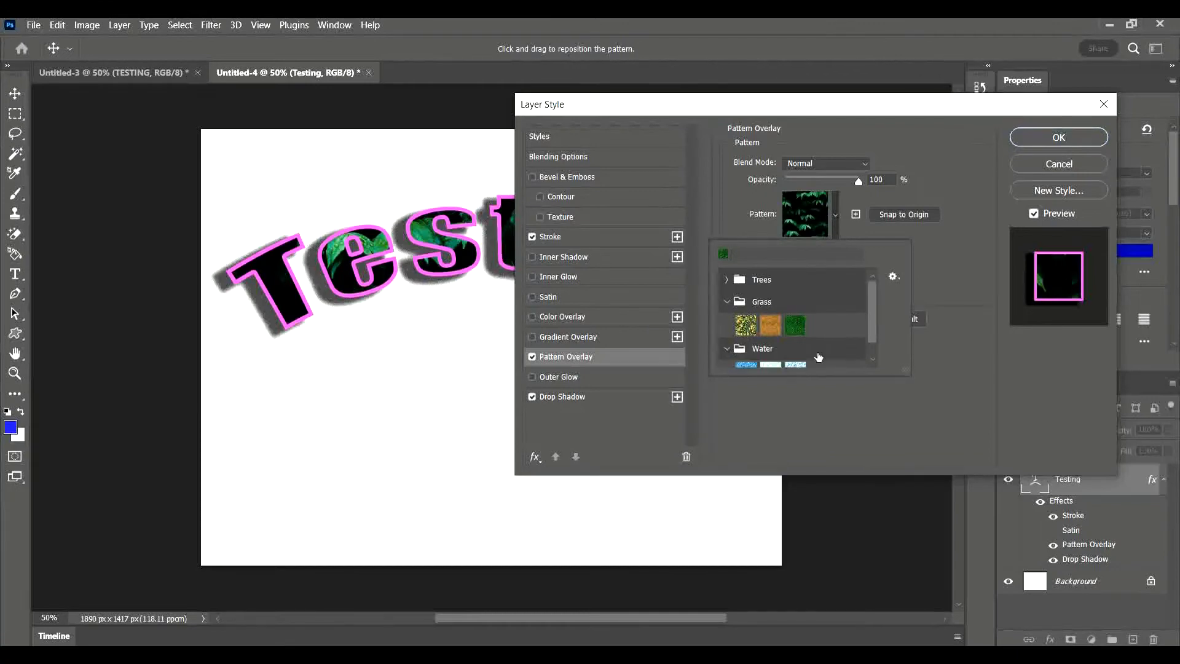
drag(873, 334, 871, 356)
click(744, 356)
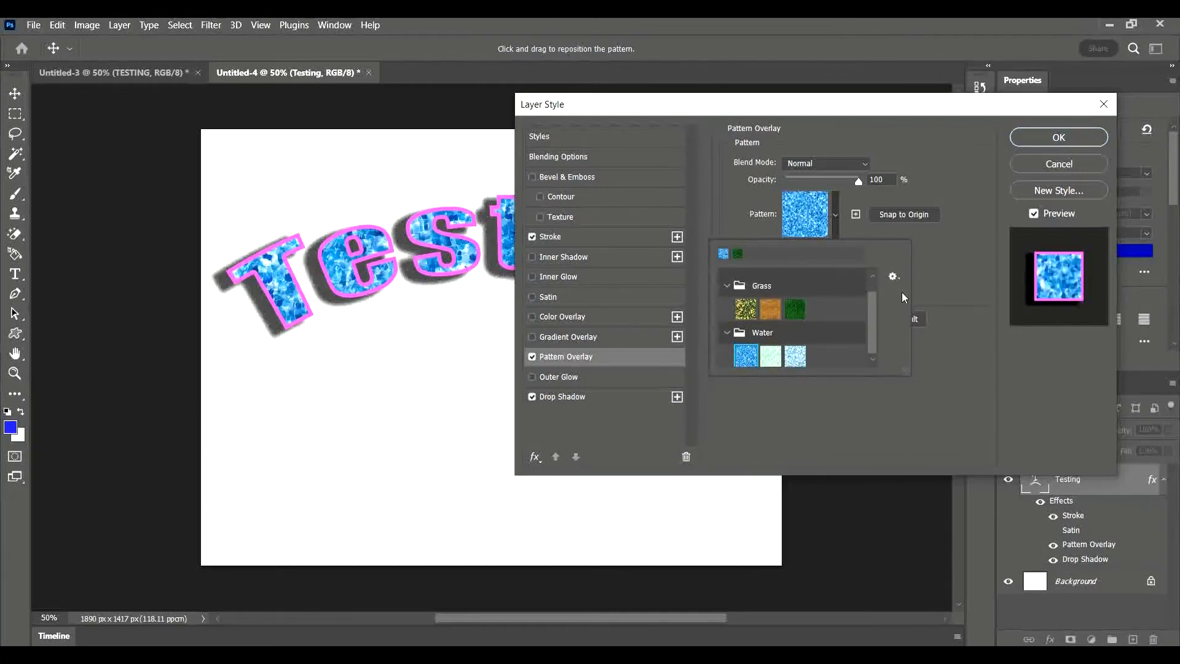
click(934, 277)
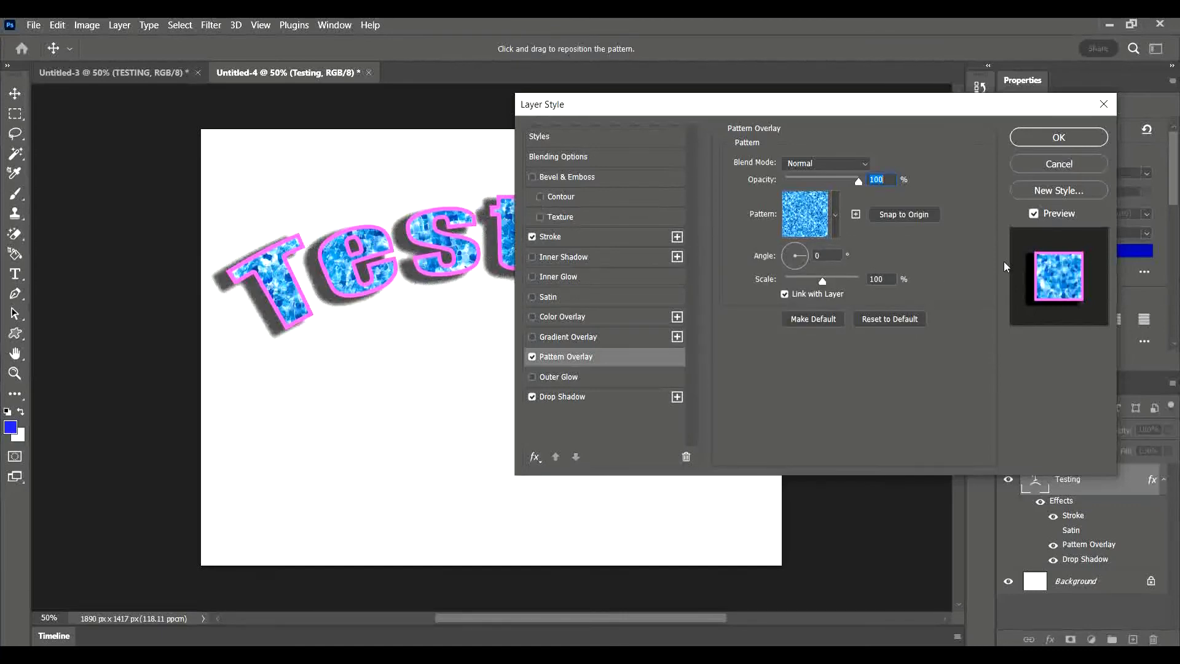
click(1083, 139)
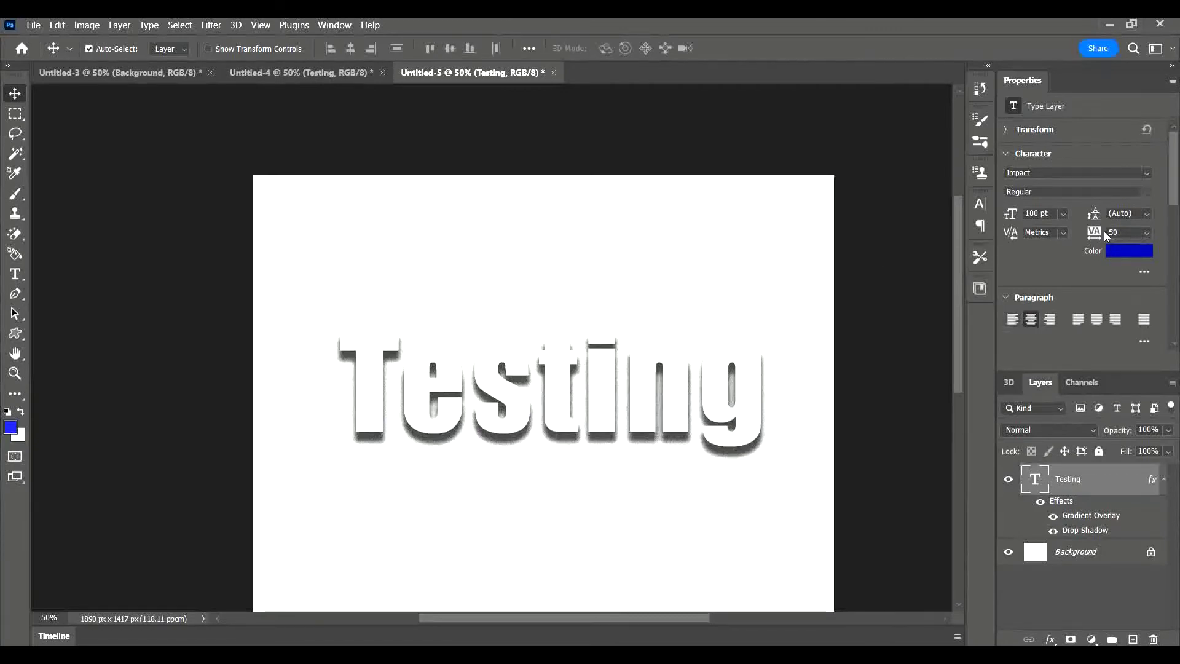
Set the Testing text's tracking to 10 after briefly trying 100.
double_click(565, 384)
key(ctrl+a)
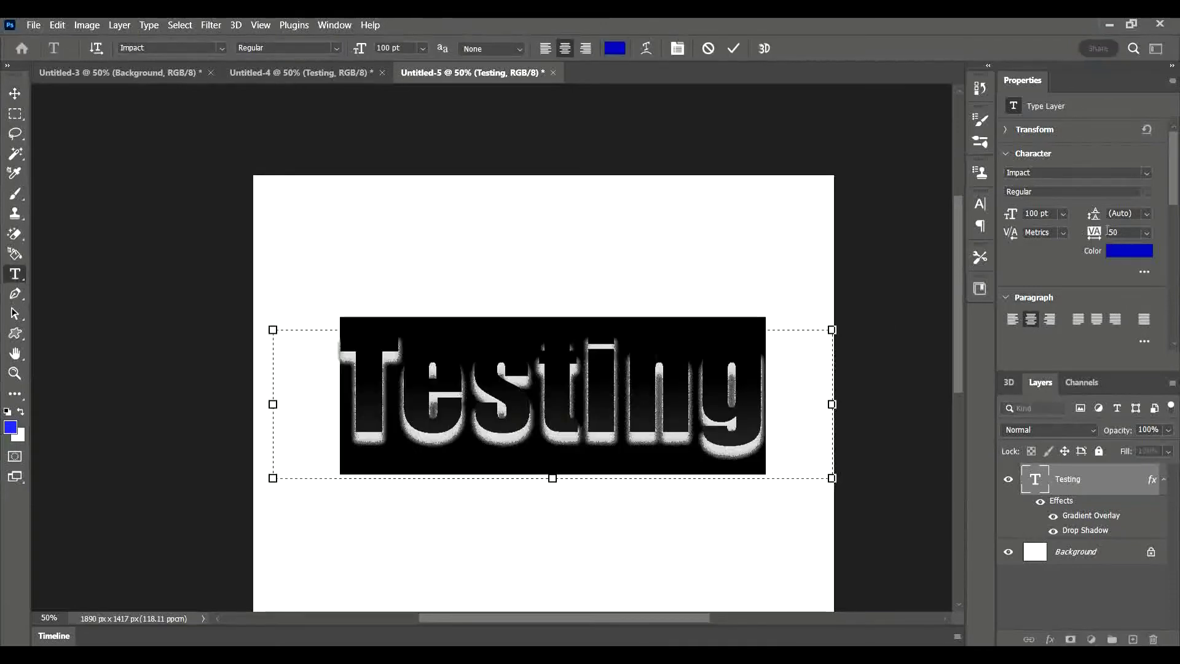
click(1146, 233)
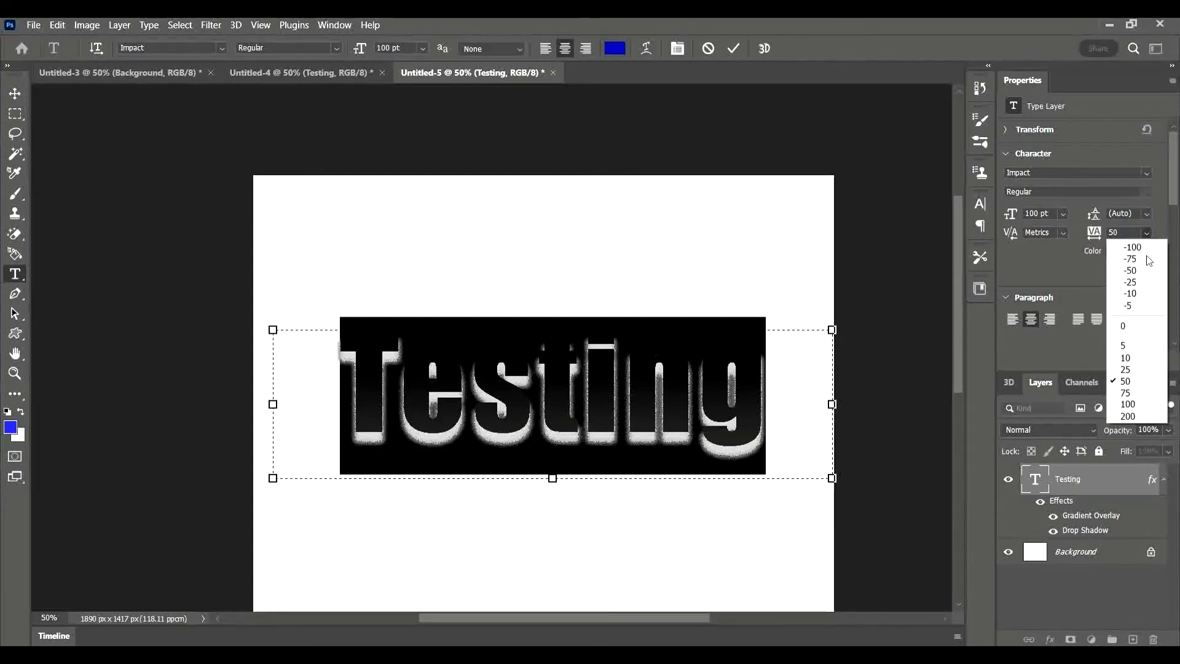
click(1134, 403)
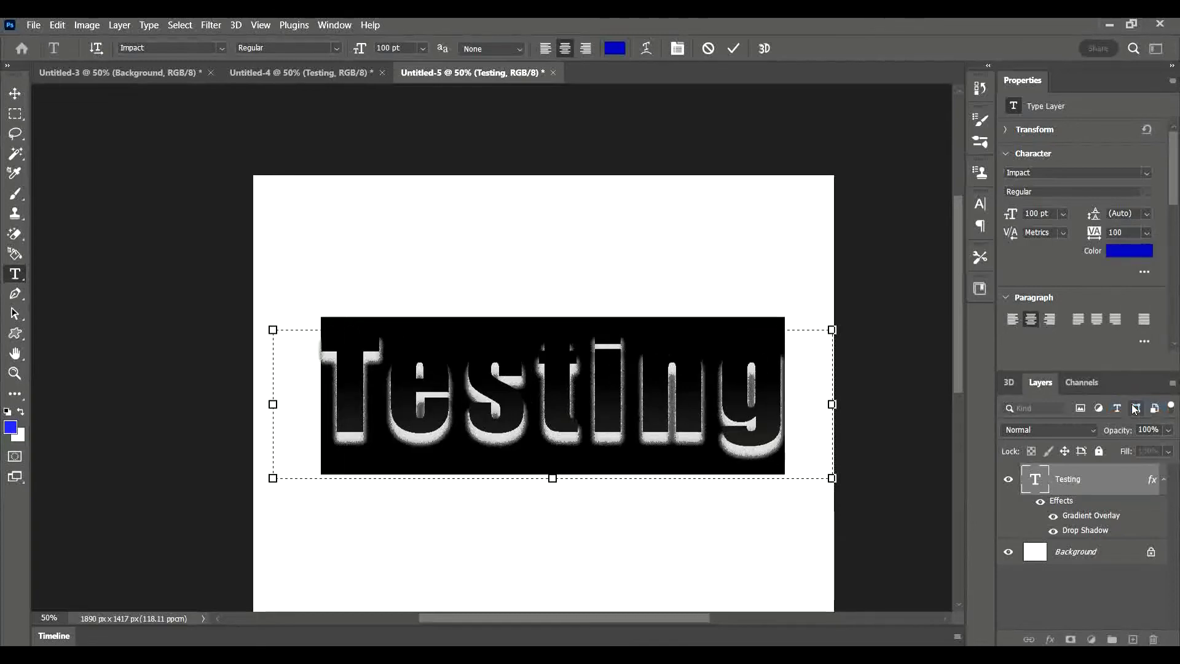
click(1146, 233)
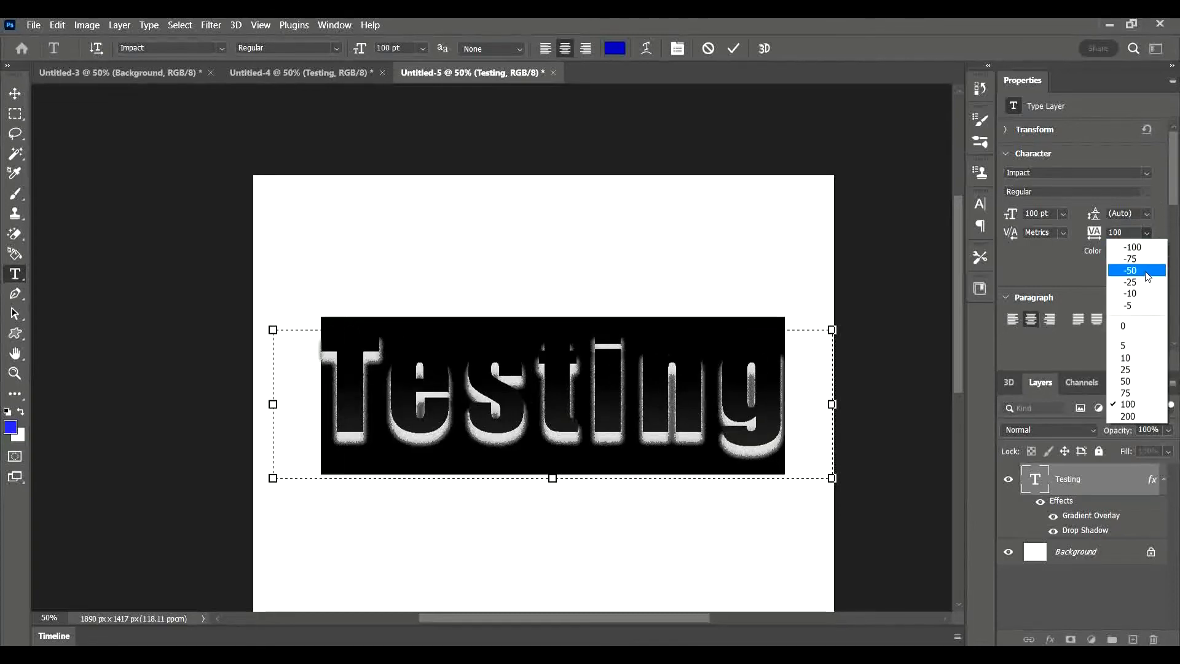
click(1140, 359)
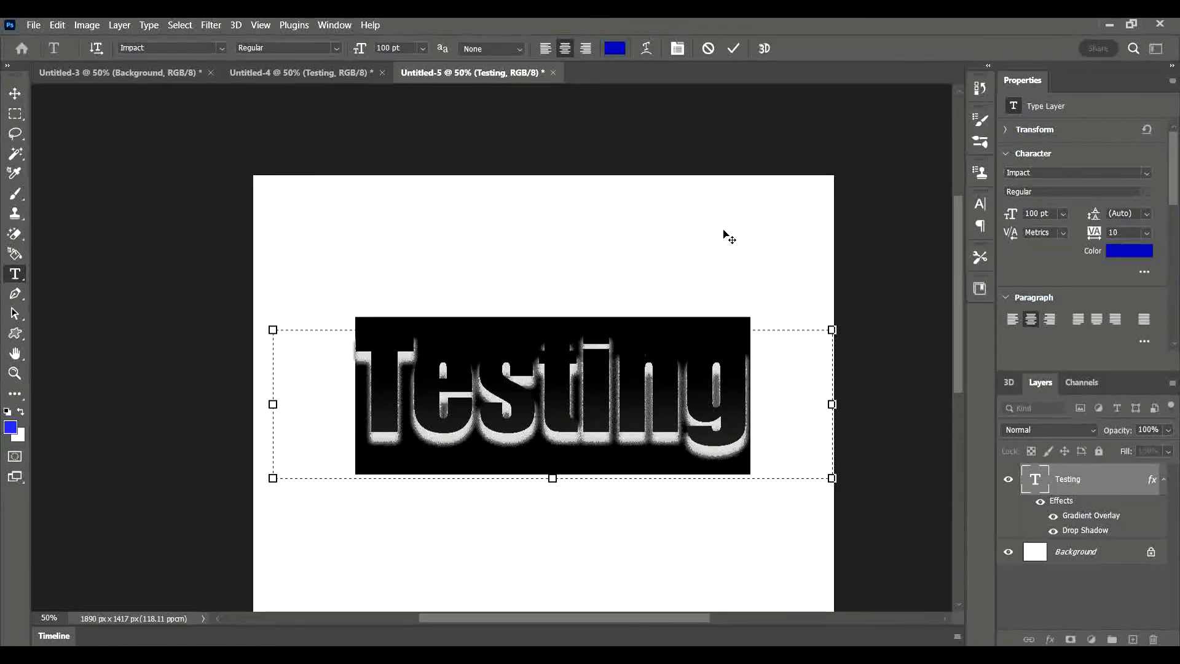
Commit the text edit and select the Background layer with the Move tool.
key(ctrl+Return)
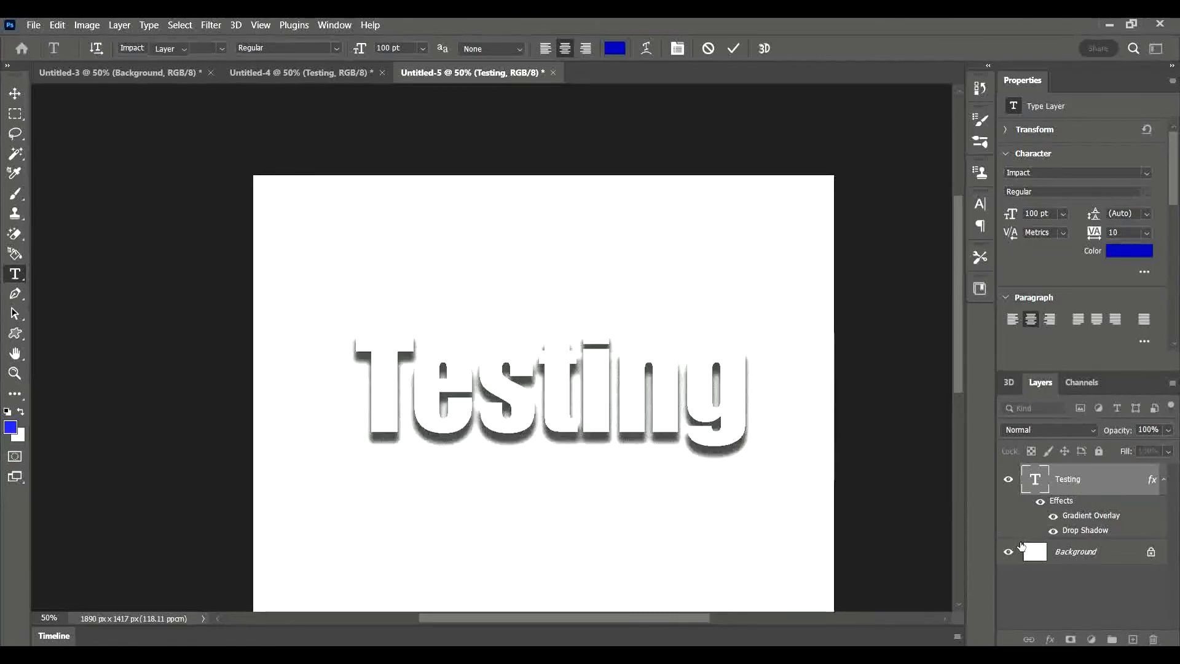
key(v)
click(1019, 545)
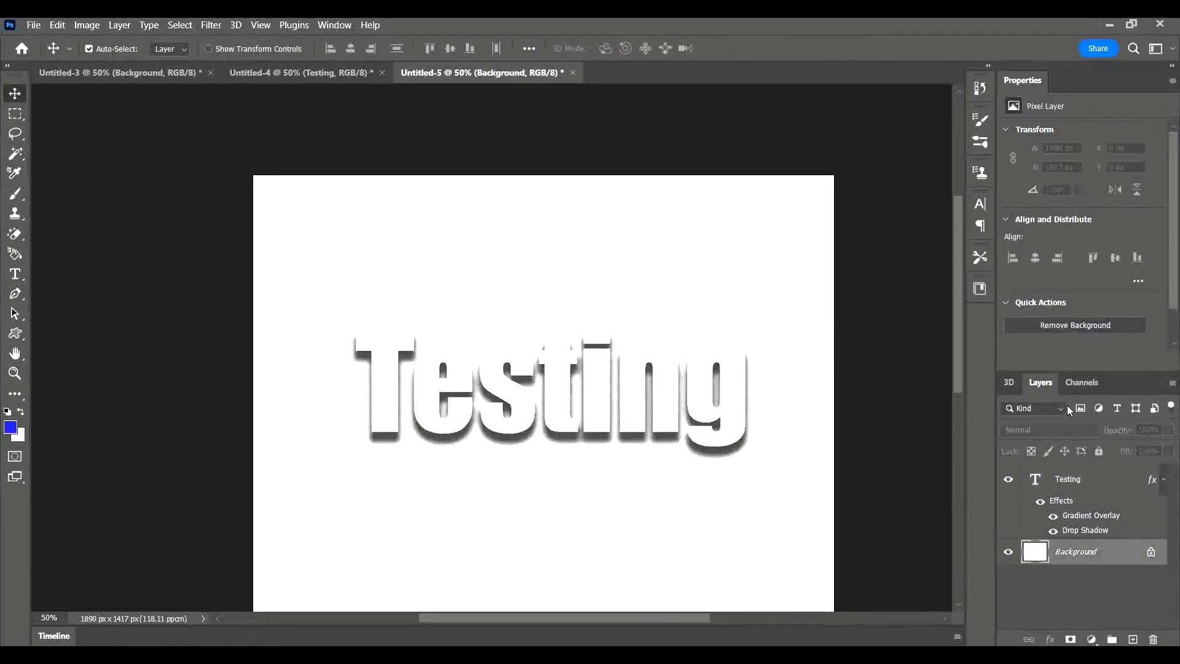
Return to Untitled-4 and delete its white Background layer.
click(311, 73)
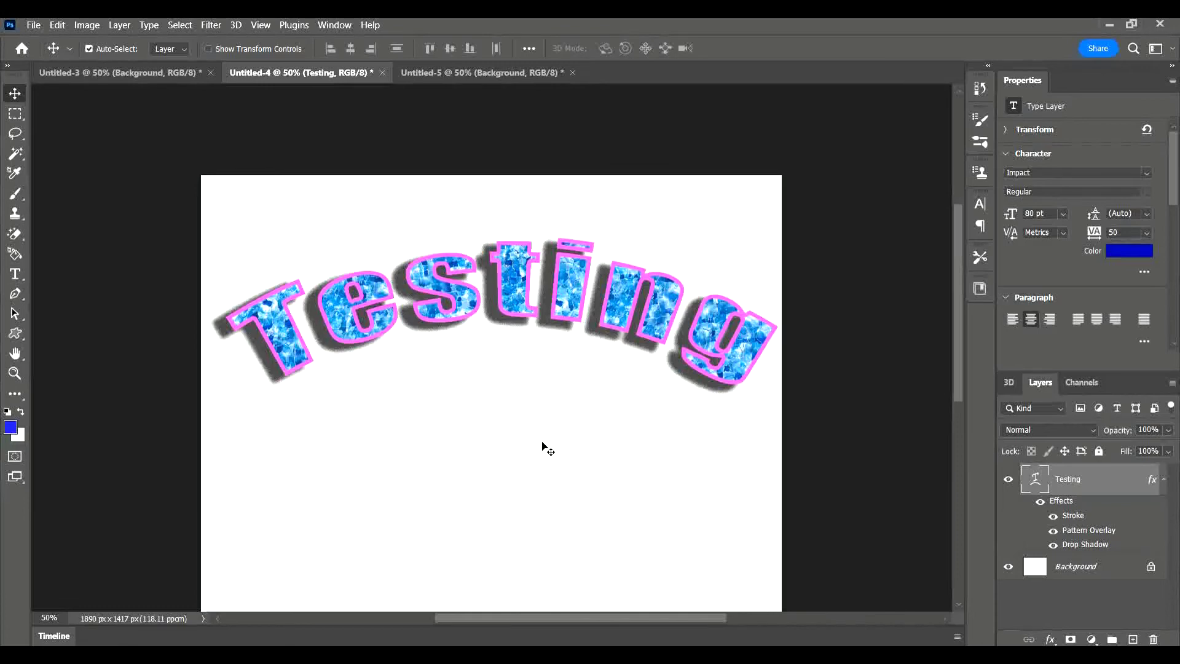
click(1097, 578)
key(Delete)
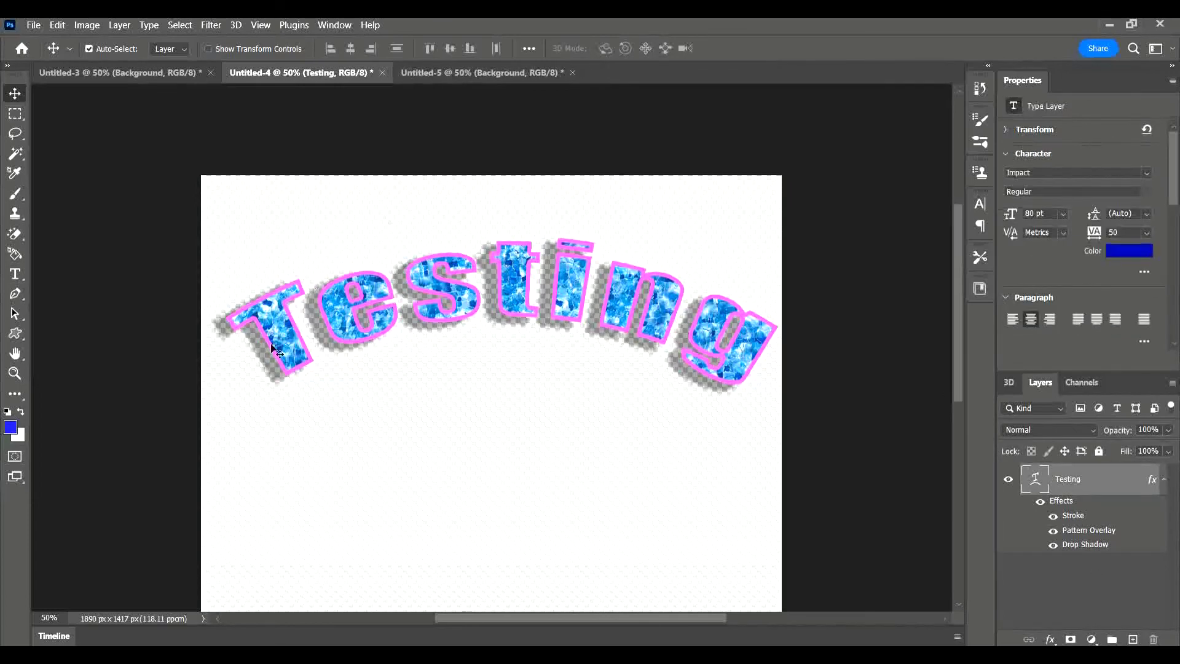
Crop Untitled-4 to 1890 × 617 px, trimming the bottom to just below the text.
click(14, 397)
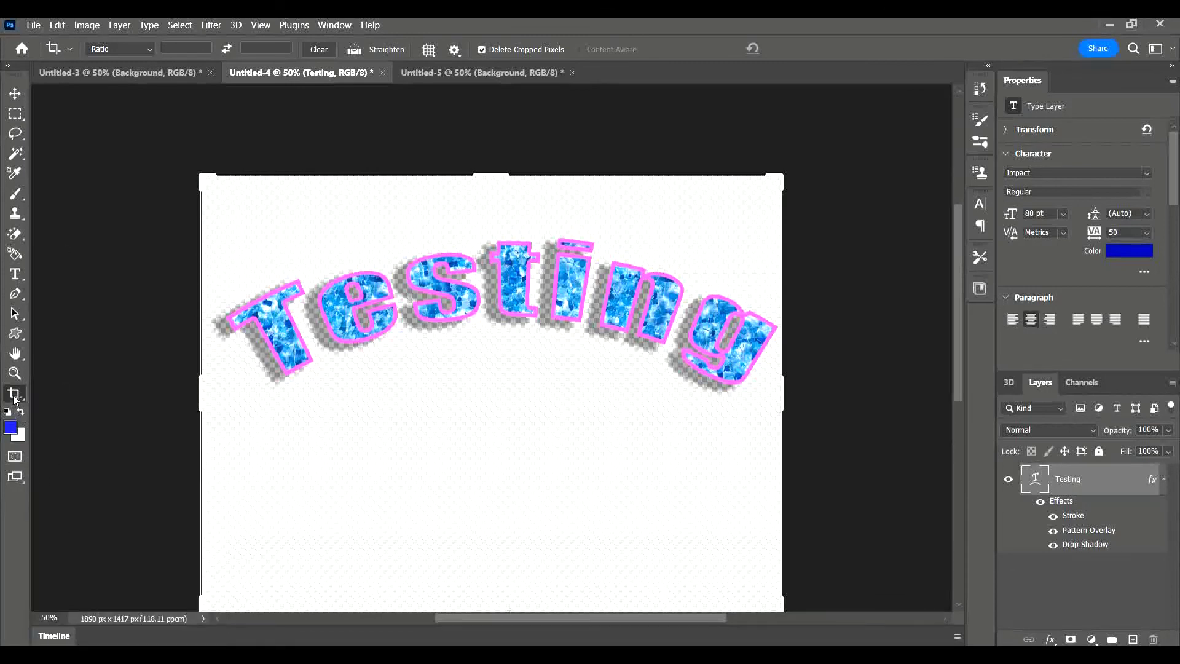
drag(480, 176, 486, 202)
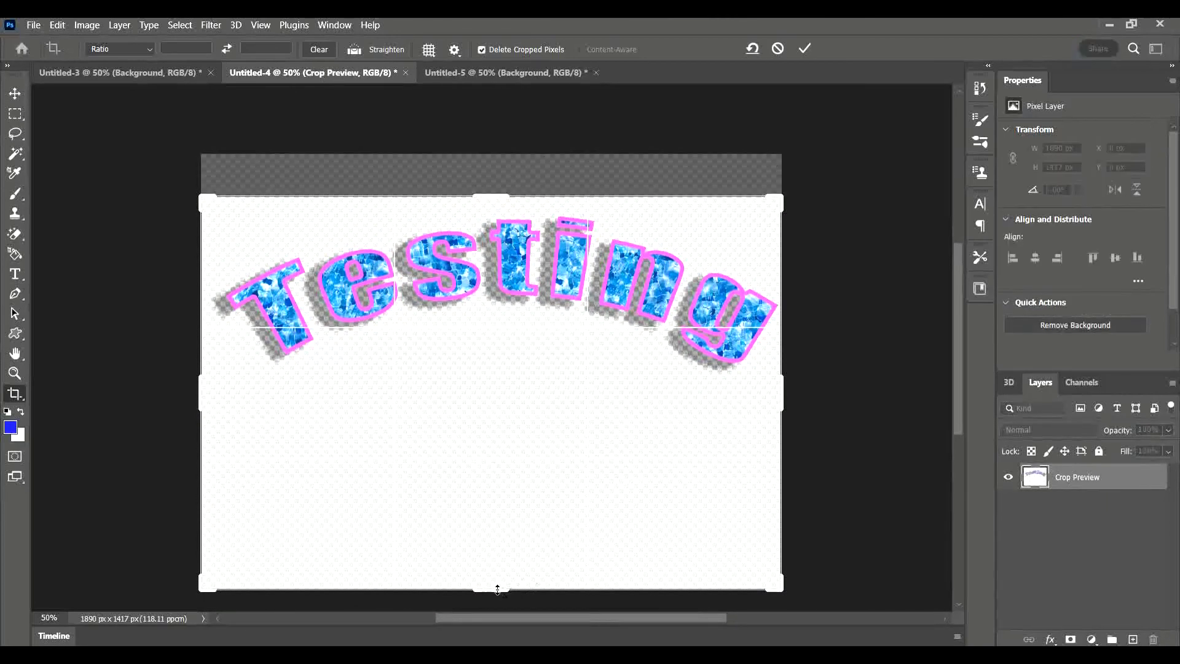
drag(497, 589, 506, 488)
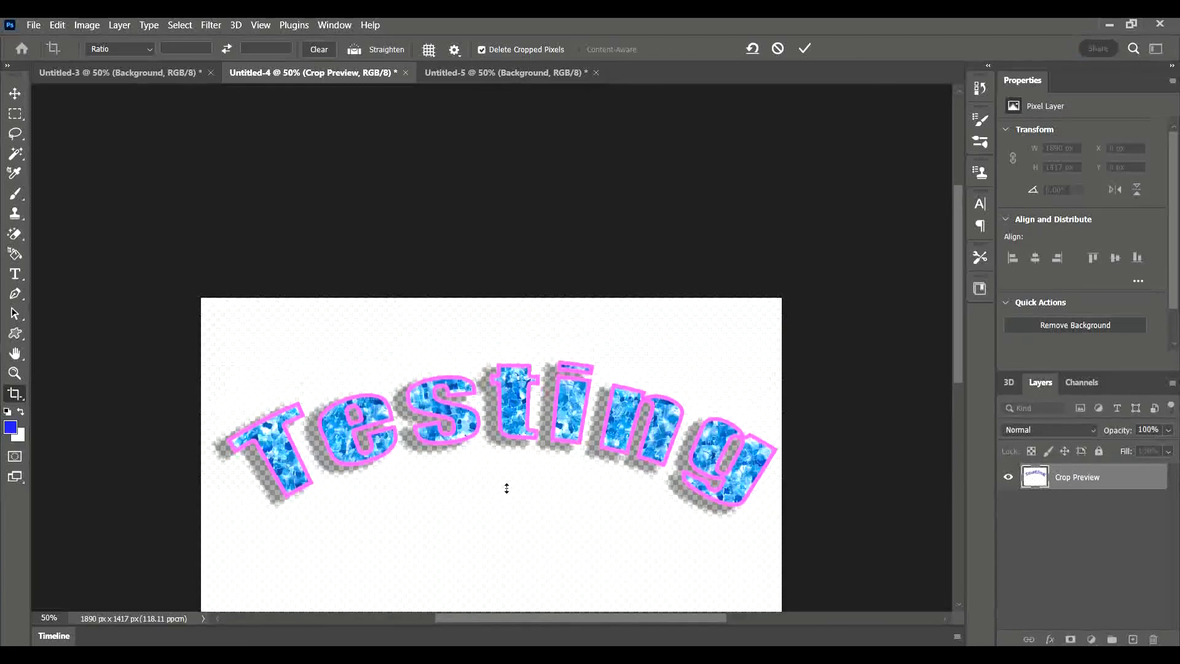
key(Return)
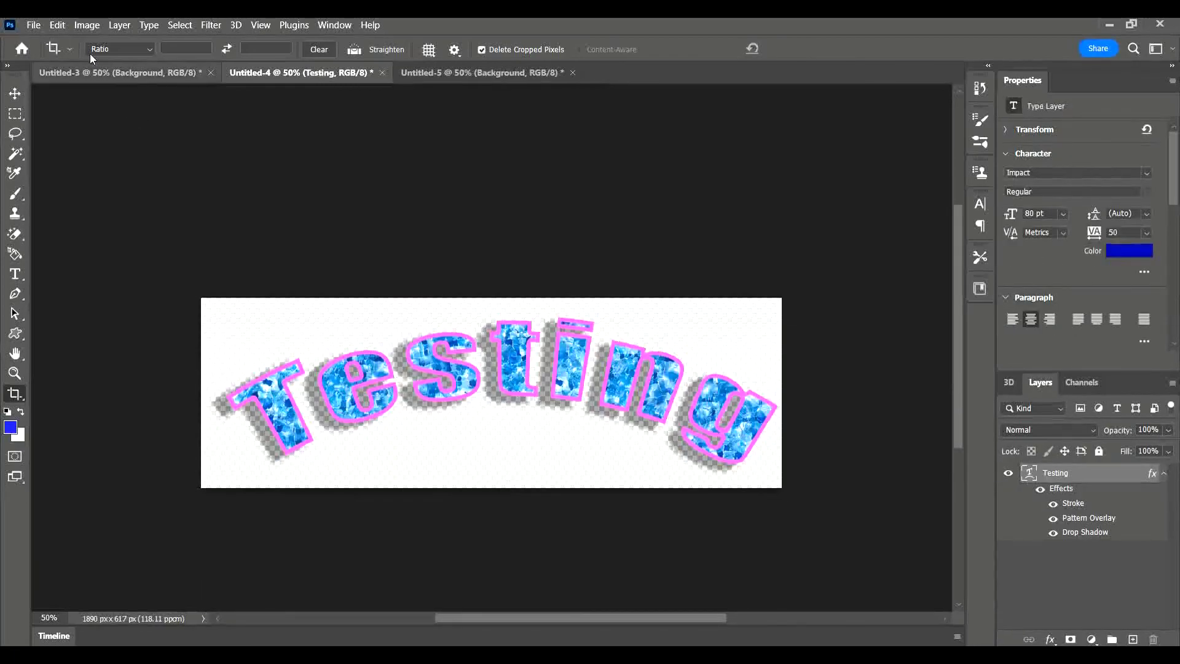
click(34, 26)
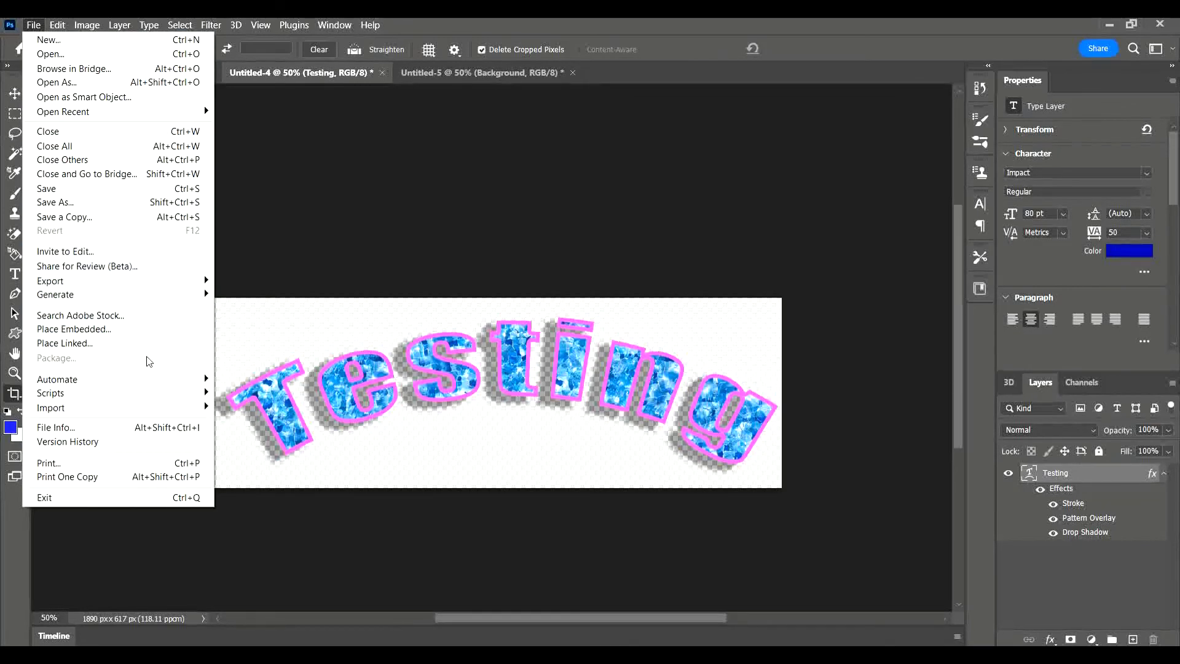
Bring up the File > Export options, including Quick Export as PNG.
mouse_move(155, 288)
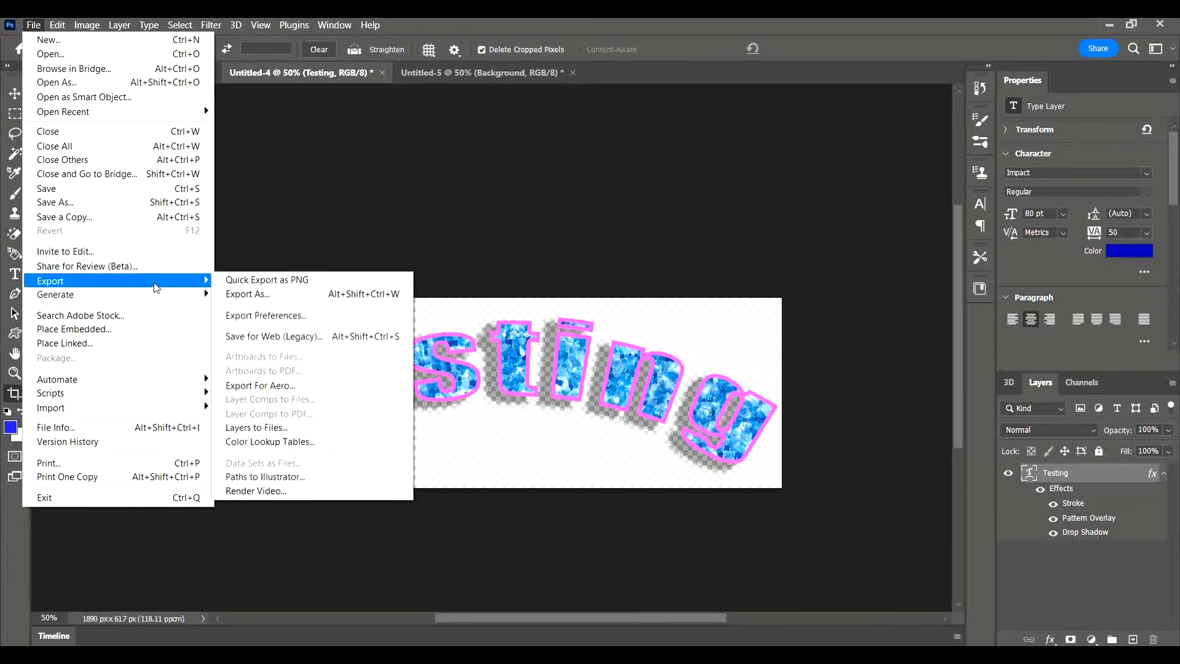